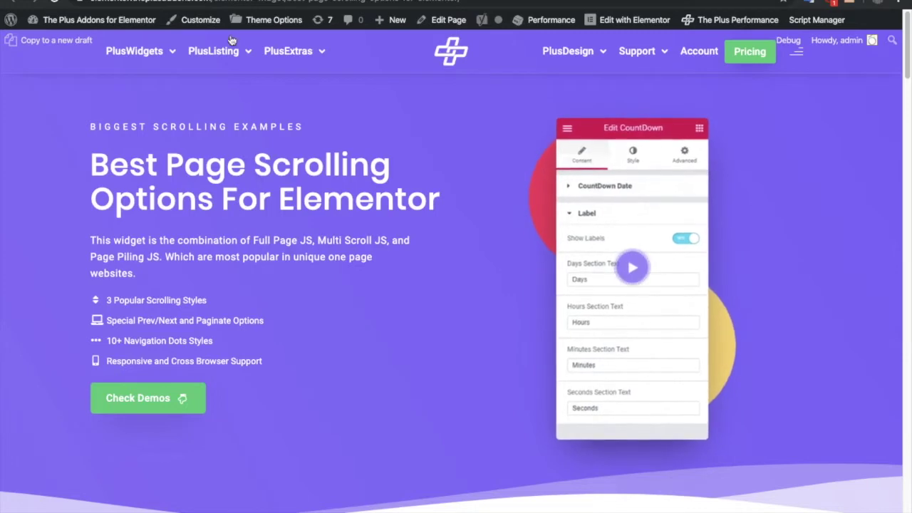
# - Scroll through slides 01–03 of The Plus Addons full-page scrolling demo
pyautogui.moveTo(214, 50)
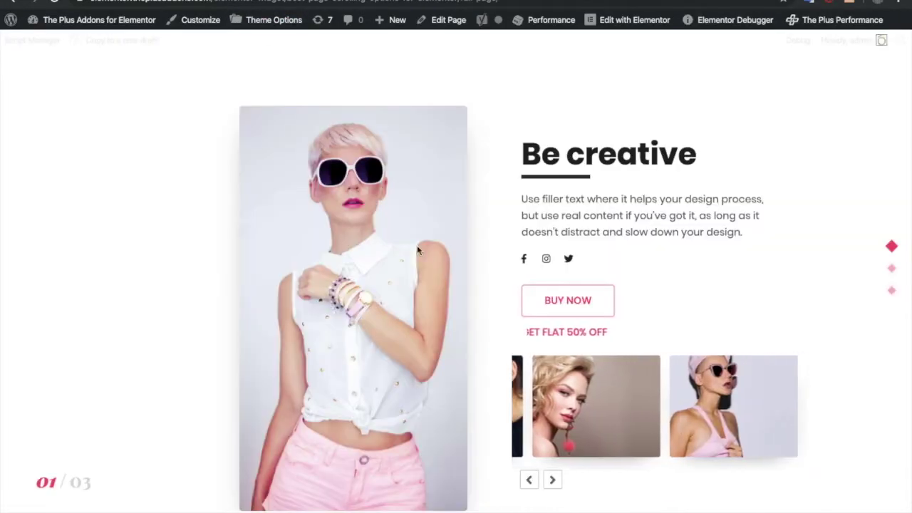
pyautogui.scroll(-1, 416, 254)
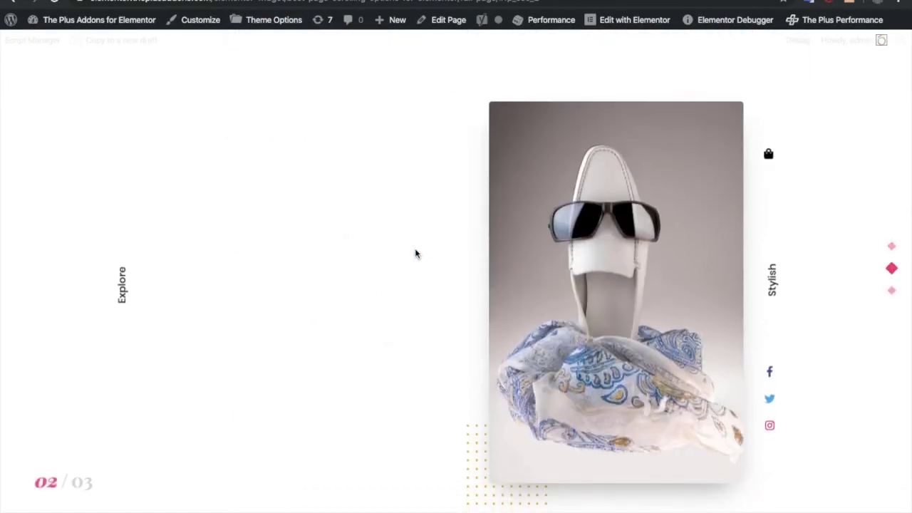
pyautogui.scroll(-1, 415, 248)
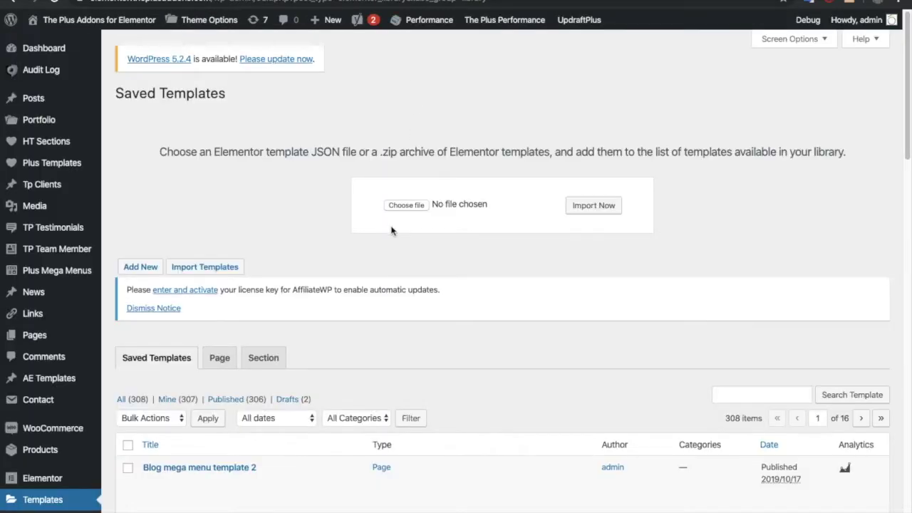
pyautogui.scroll(-5, 413, 275)
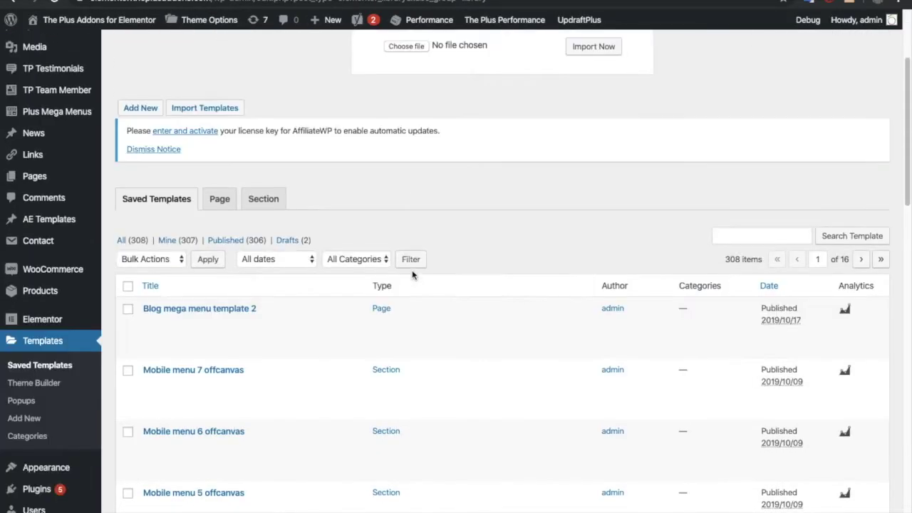
pyautogui.scroll(4, 470, 200)
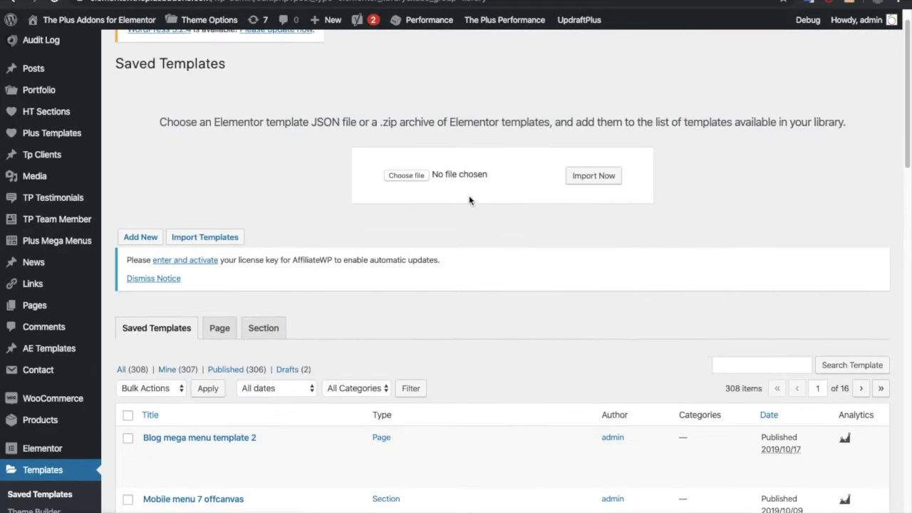
pyautogui.click(141, 236)
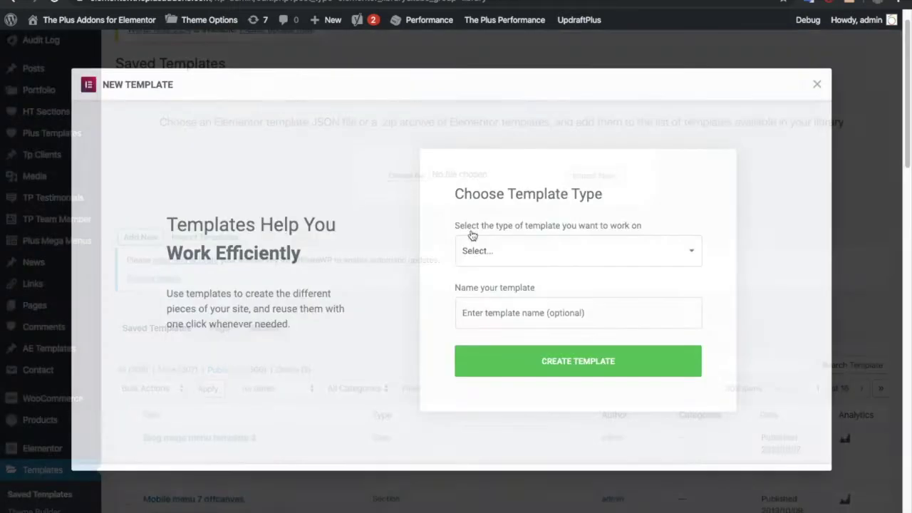
pyautogui.click(496, 245)
pyautogui.click(505, 276)
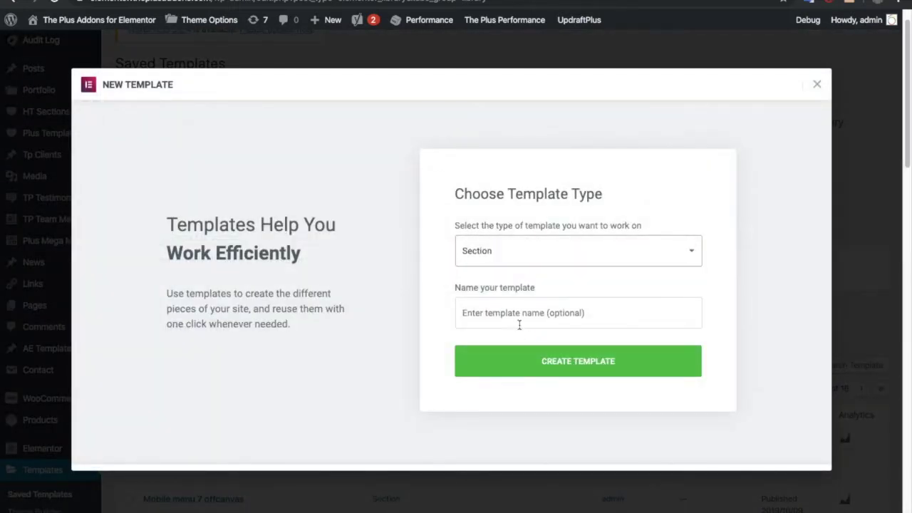
pyautogui.click(542, 316)
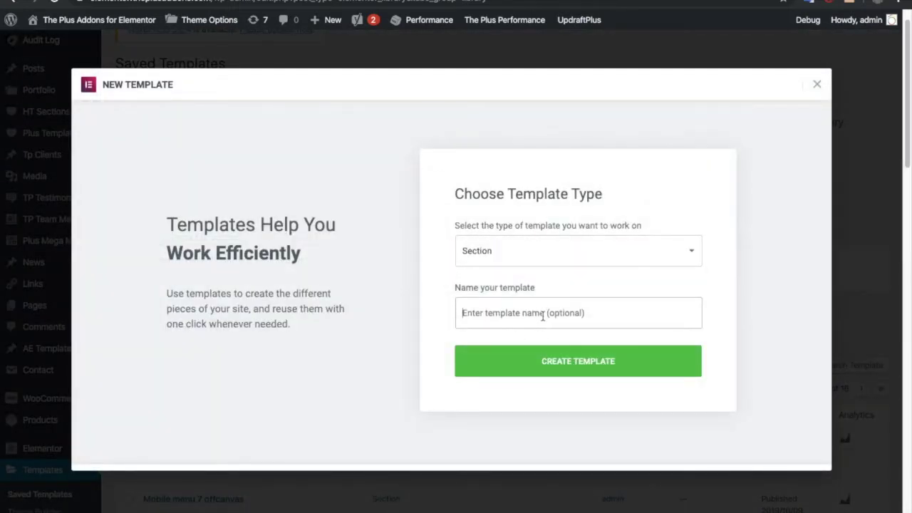
pyautogui.click(817, 85)
pyautogui.scroll(-1, 339, 271)
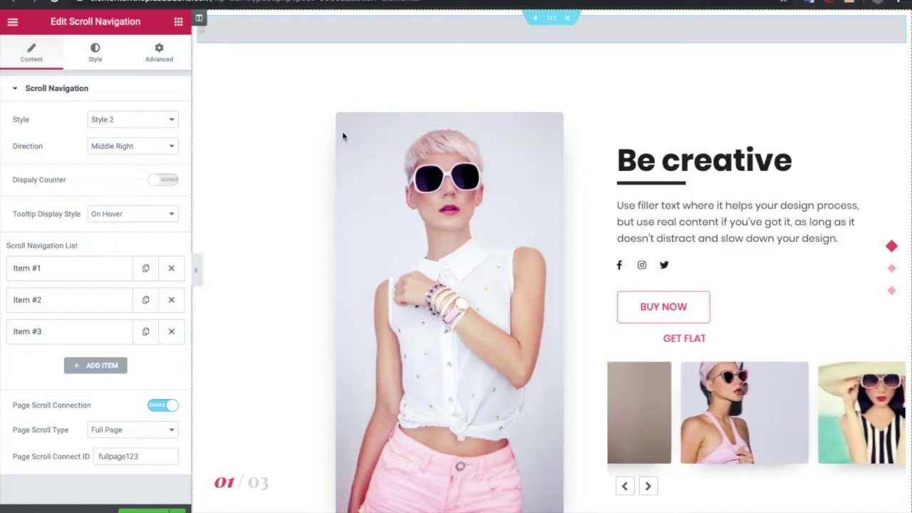
# - Search the widgets for 'page' and drop a Page Scroll widget onto the canvas
pyautogui.click(255, 78)
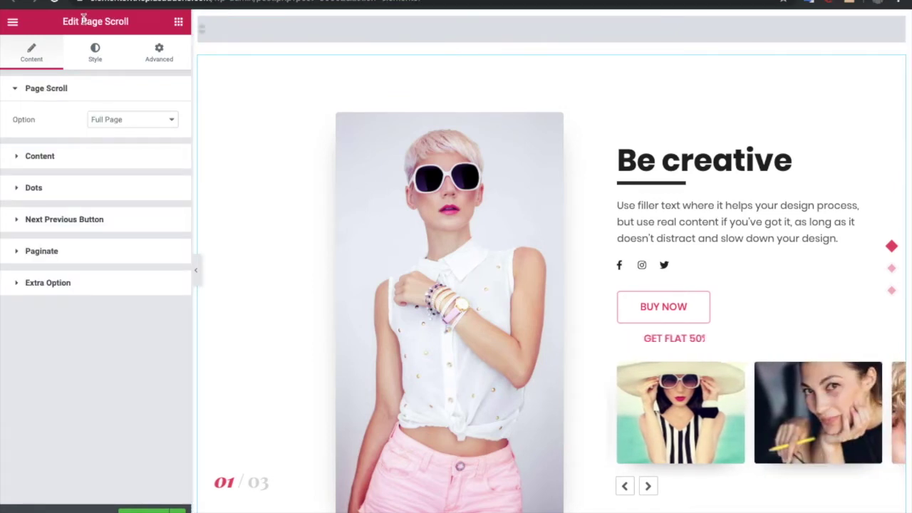
pyautogui.moveTo(106, 20); pyautogui.dragTo(121, 21)
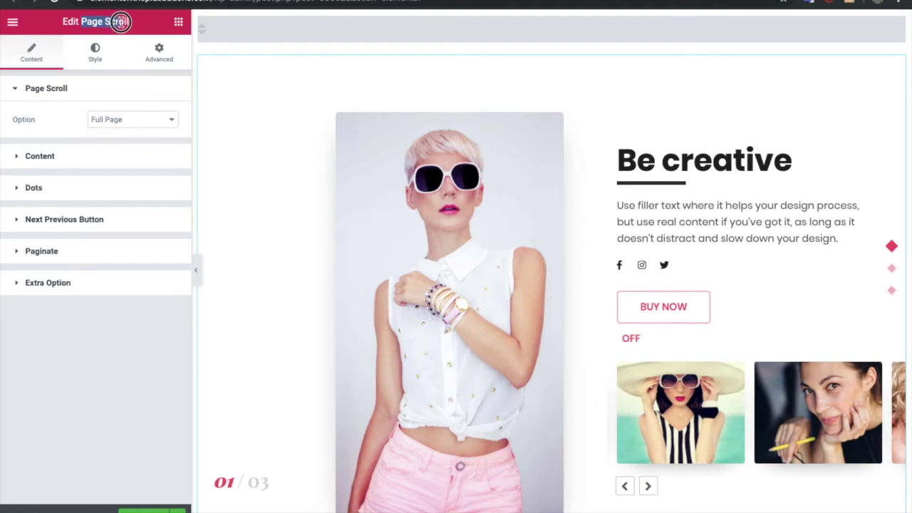
pyautogui.click(178, 22)
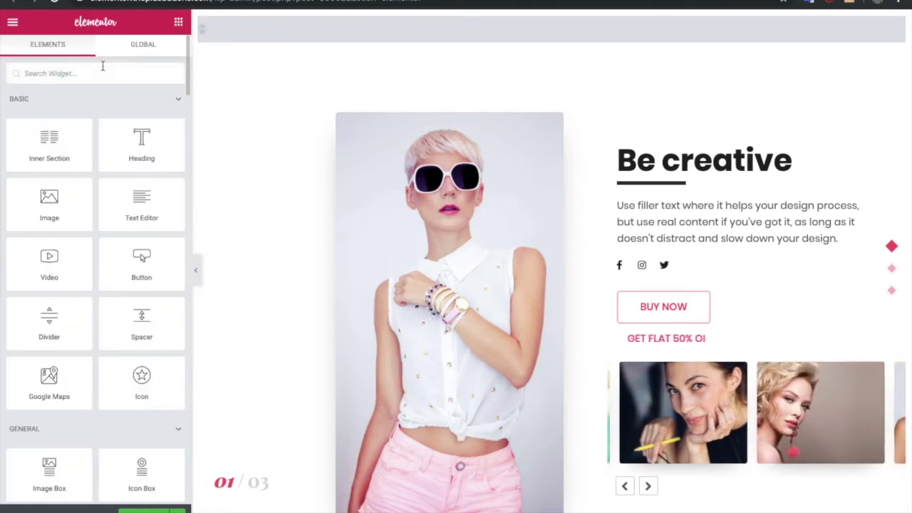
pyautogui.click(103, 66)
pyautogui.write('page')
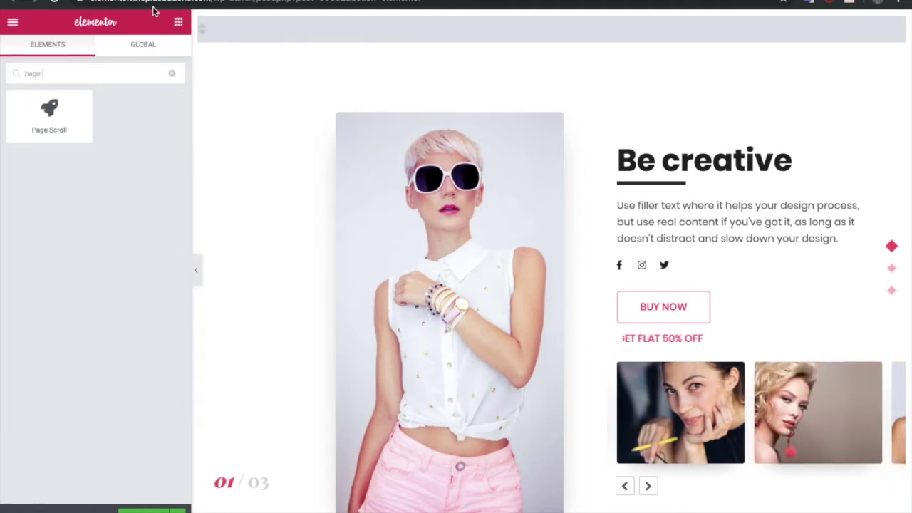
pyautogui.moveTo(35, 130); pyautogui.dragTo(280, 67)
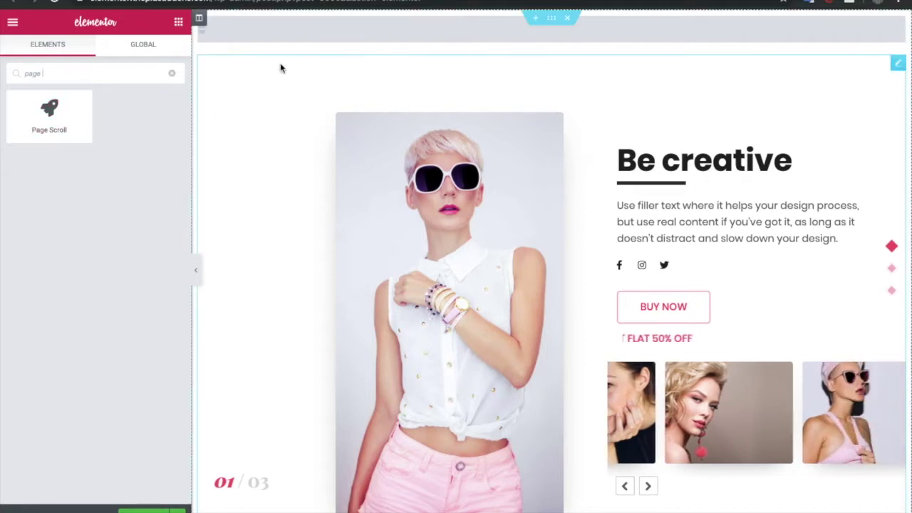
# - Keep the scrolling style on Full Page and expand the Content slide items
pyautogui.click(116, 120)
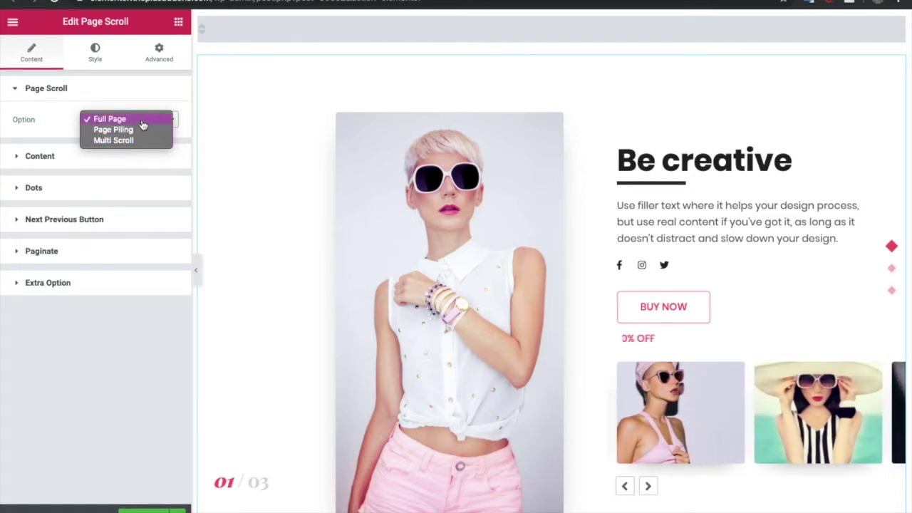
pyautogui.click(142, 122)
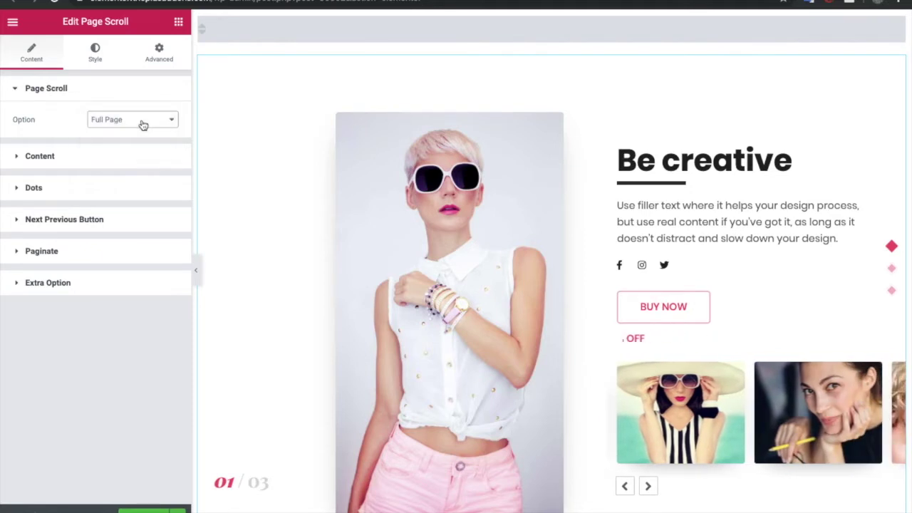
pyautogui.click(76, 157)
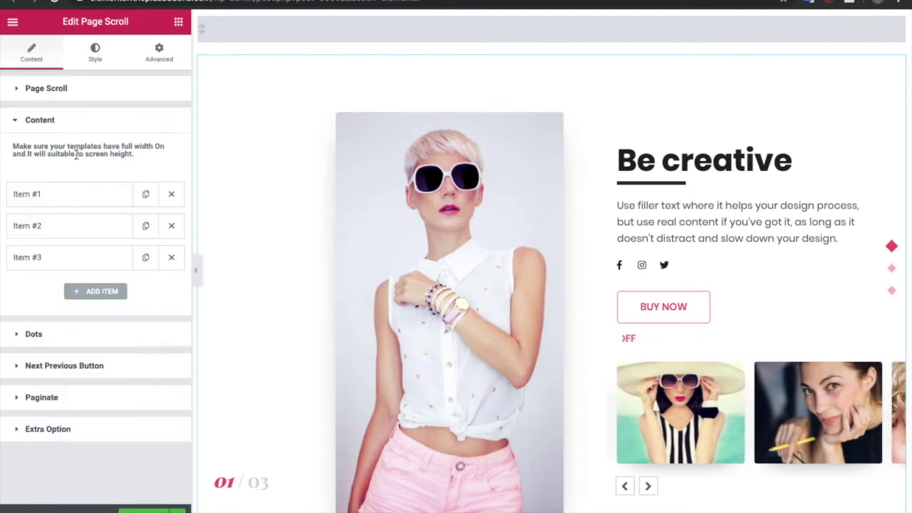
# - Set Item #1's Elementor template to 'full page slide 1 (section)'
pyautogui.click(74, 193)
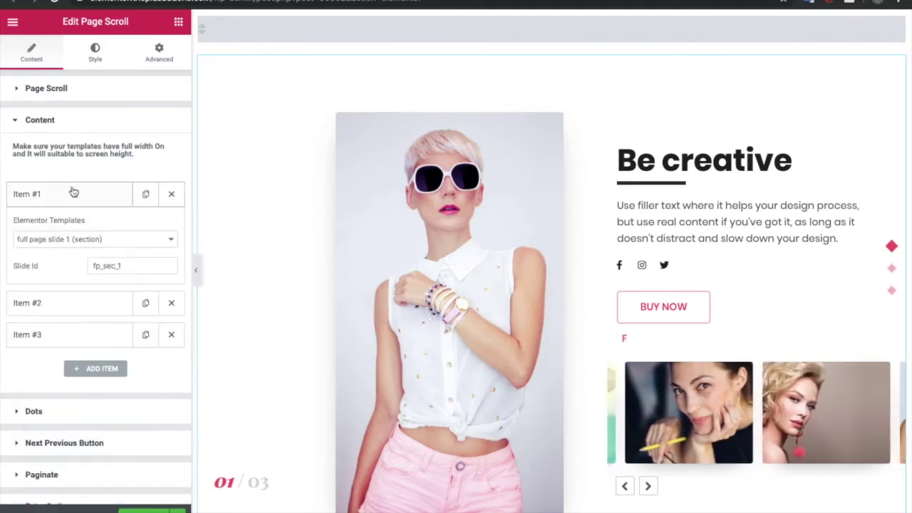
pyautogui.click(81, 238)
pyautogui.click(80, 239)
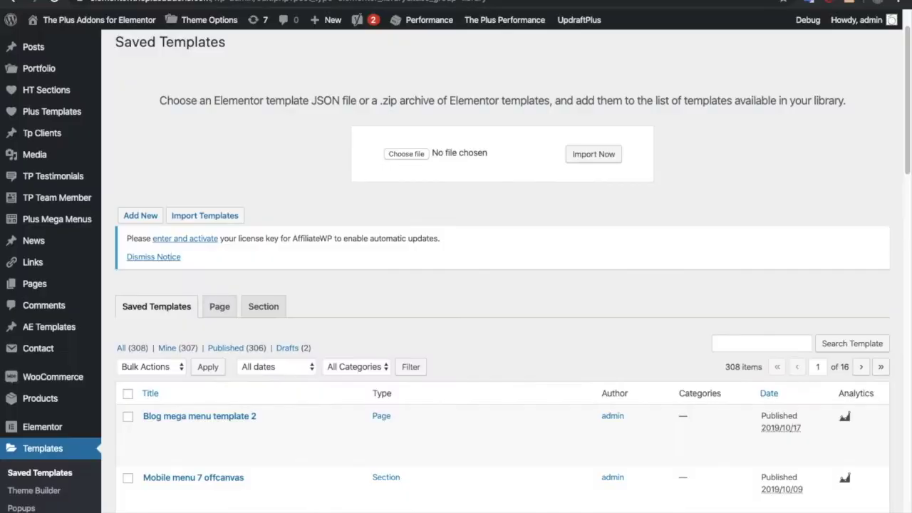
# - Scroll the canvas down through the three slides and back up
pyautogui.scroll(-3, 290, 241)
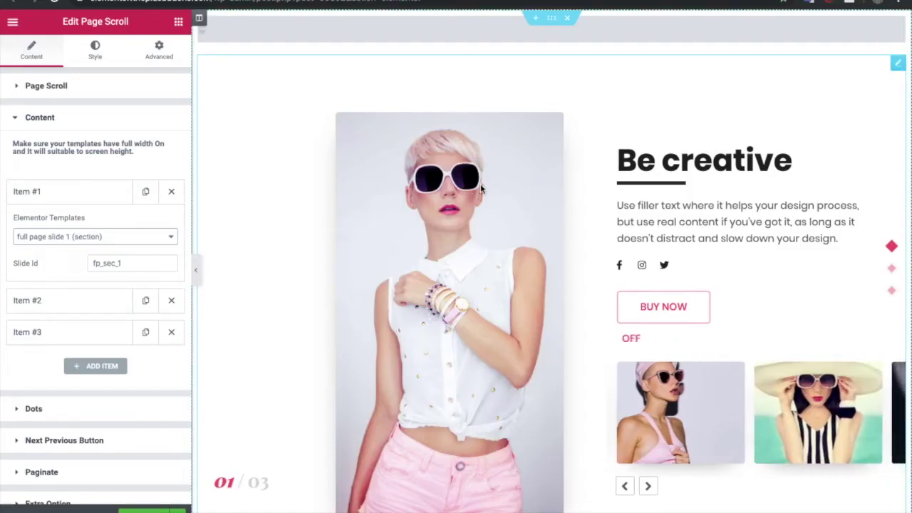
pyautogui.scroll(-2, 521, 237)
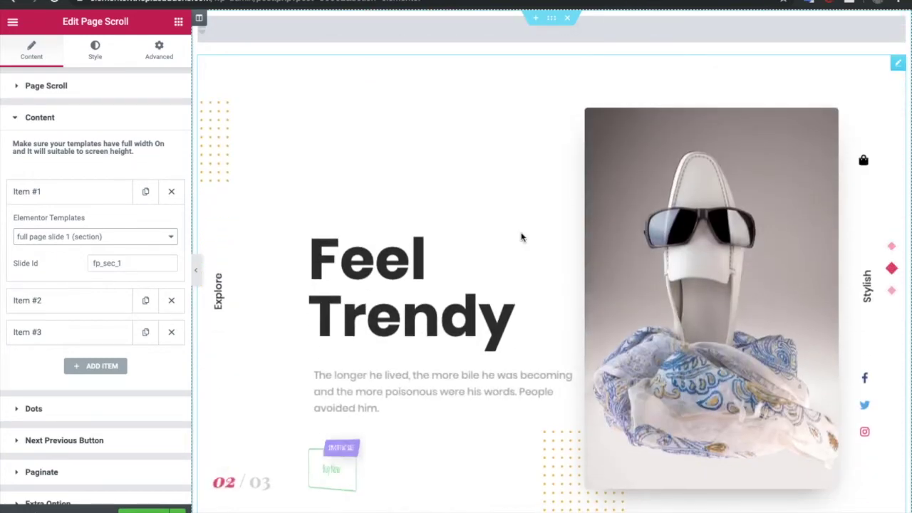
pyautogui.scroll(-2, 520, 237)
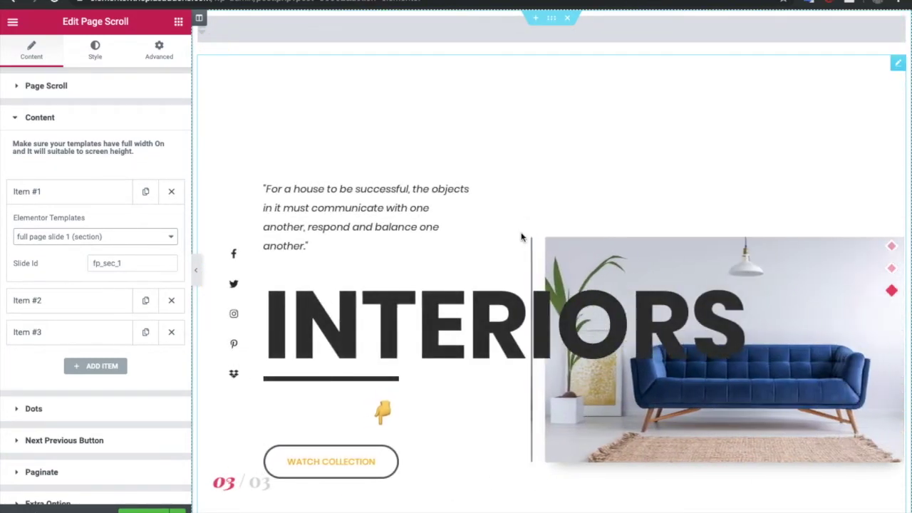
pyautogui.scroll(2, 520, 238)
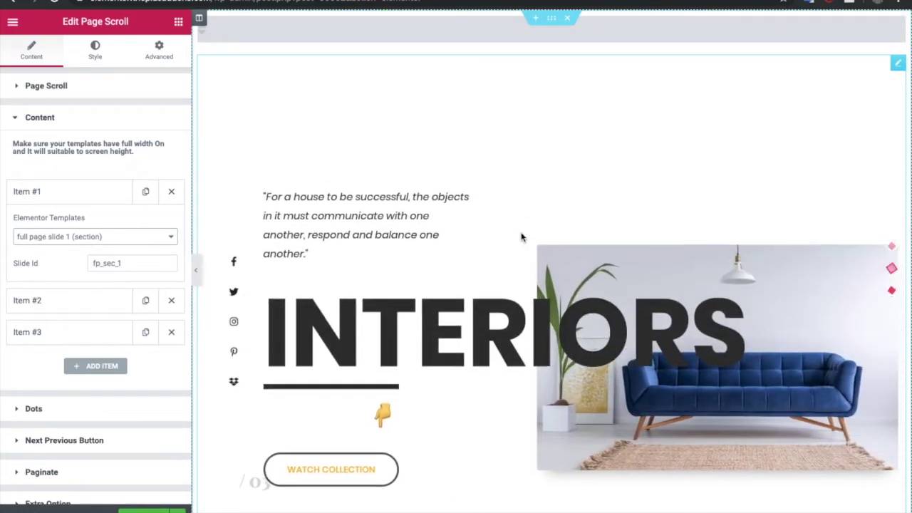
pyautogui.scroll(2, 521, 238)
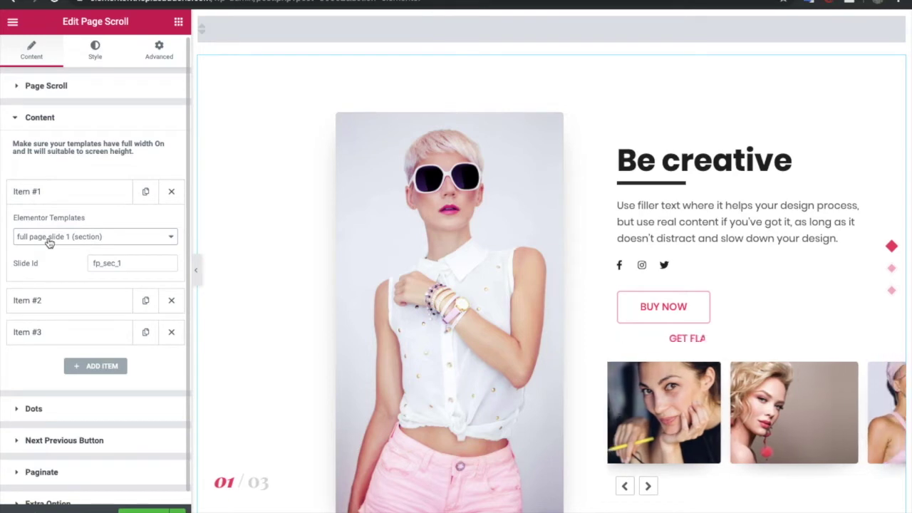
# - Check the templates and Slide Ids of Items #2, #3 and #1, then select the Scroll Navigation widget
pyautogui.click(40, 300)
pyautogui.click(39, 333)
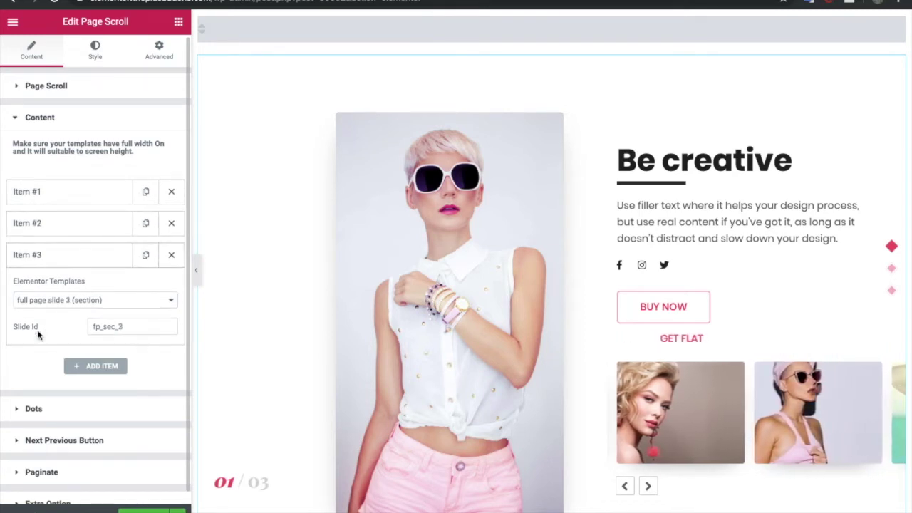
pyautogui.click(51, 194)
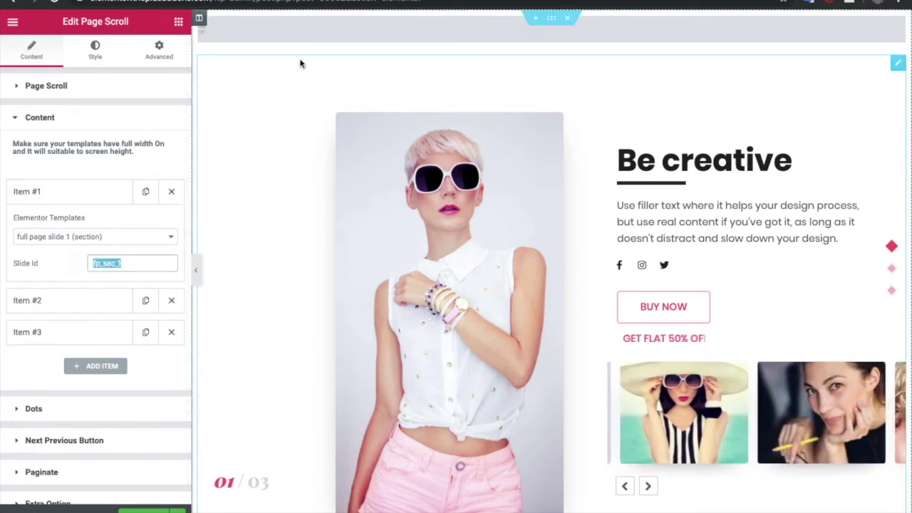
pyautogui.click(312, 28)
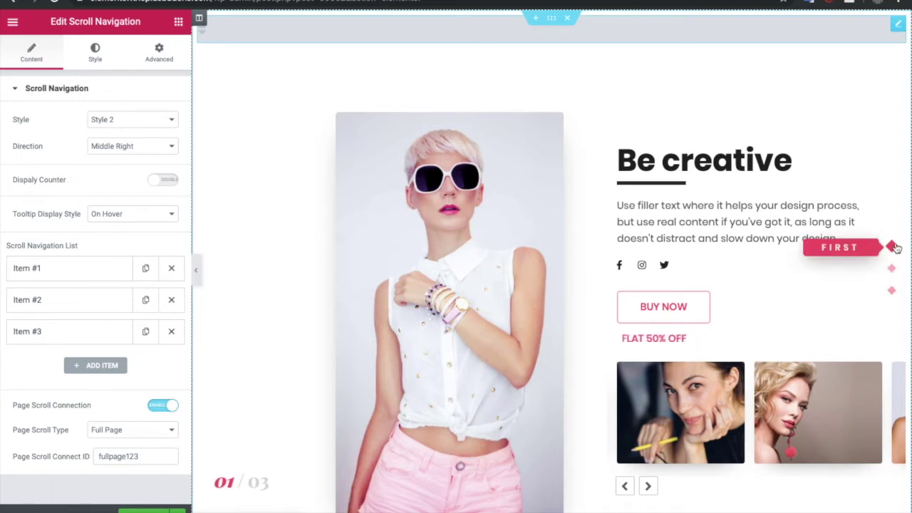
# - Search the widgets for 'scroll' and place a Scroll Navigation widget in the top section
pyautogui.click(178, 22)
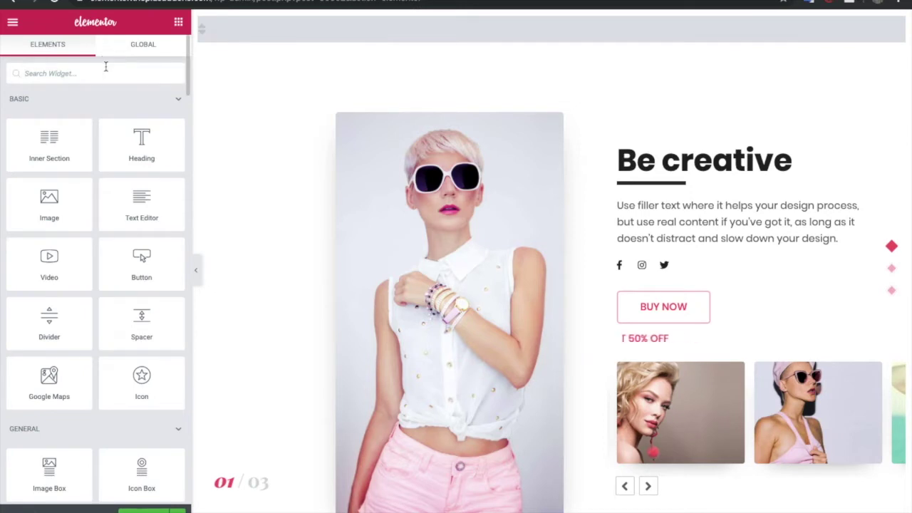
pyautogui.click(105, 68)
pyautogui.write('scroll')
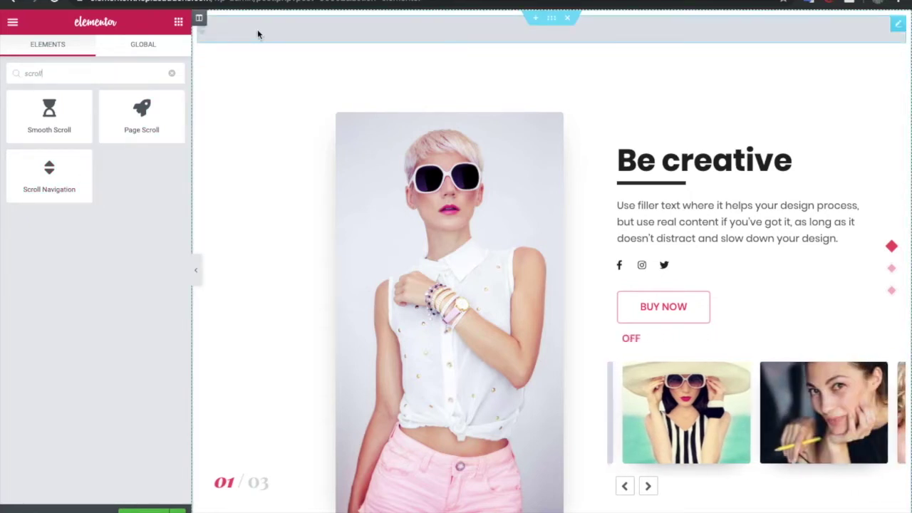
pyautogui.moveTo(257, 29); pyautogui.dragTo(257, 29)
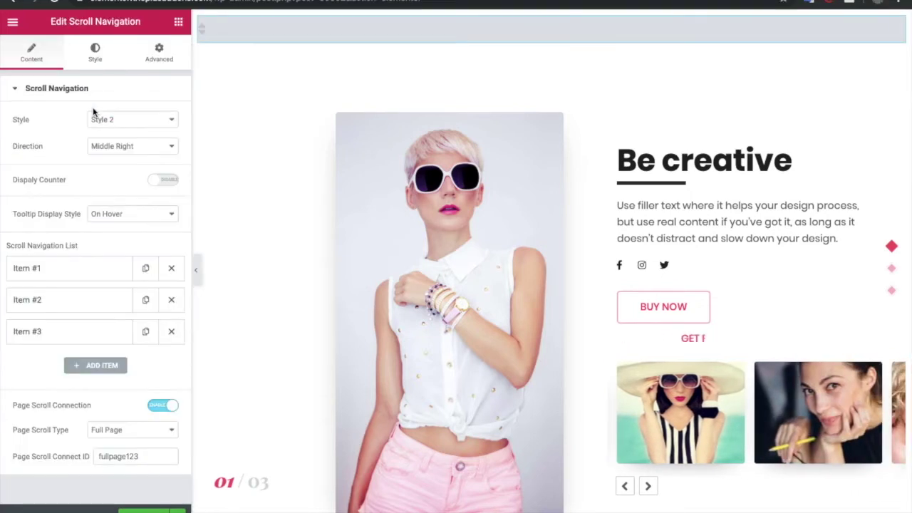
# - Compare the first navigation item's Section Id with Page Scroll Item #1's Slide Id
pyautogui.click(64, 268)
pyautogui.scroll(-2, 64, 270)
pyautogui.doubleClick(108, 201)
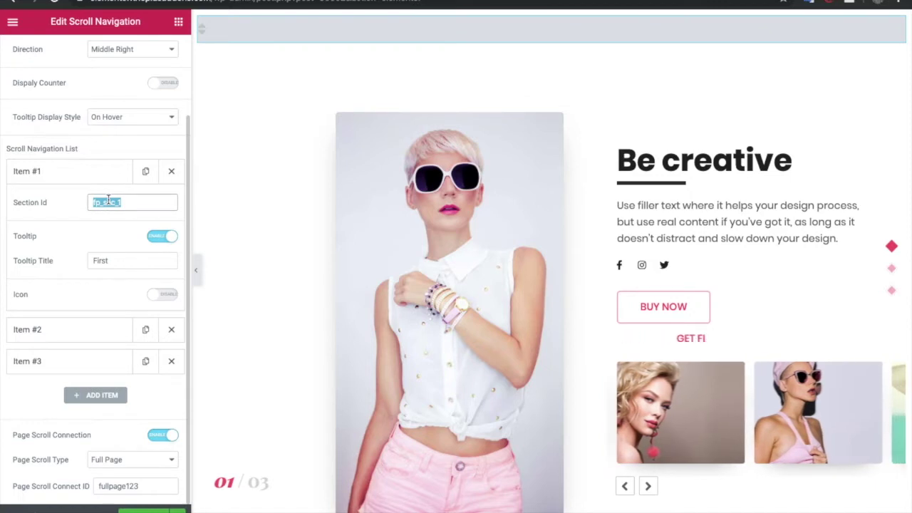
pyautogui.click(769, 83)
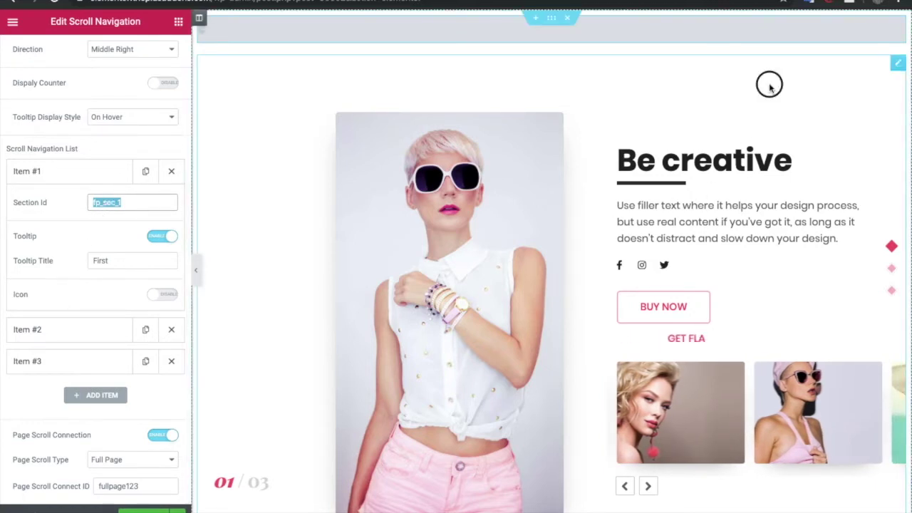
pyautogui.click(65, 200)
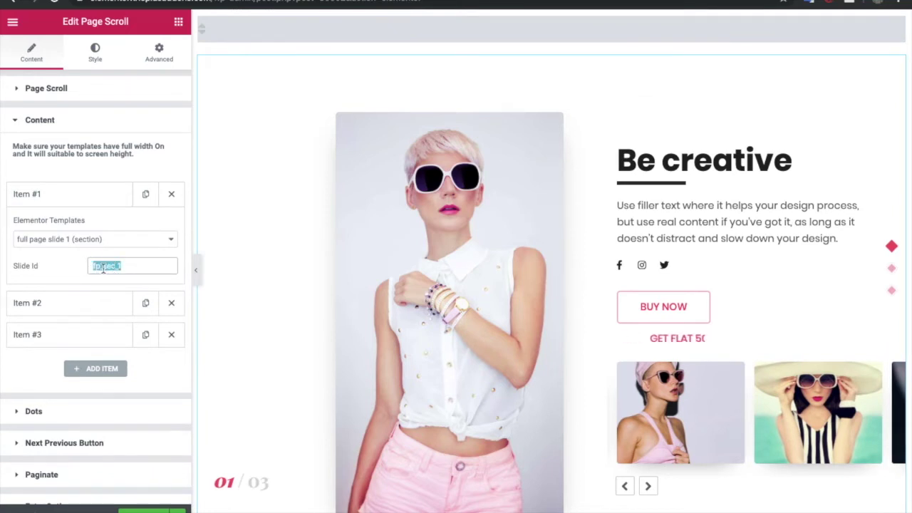
pyautogui.doubleClick(122, 268)
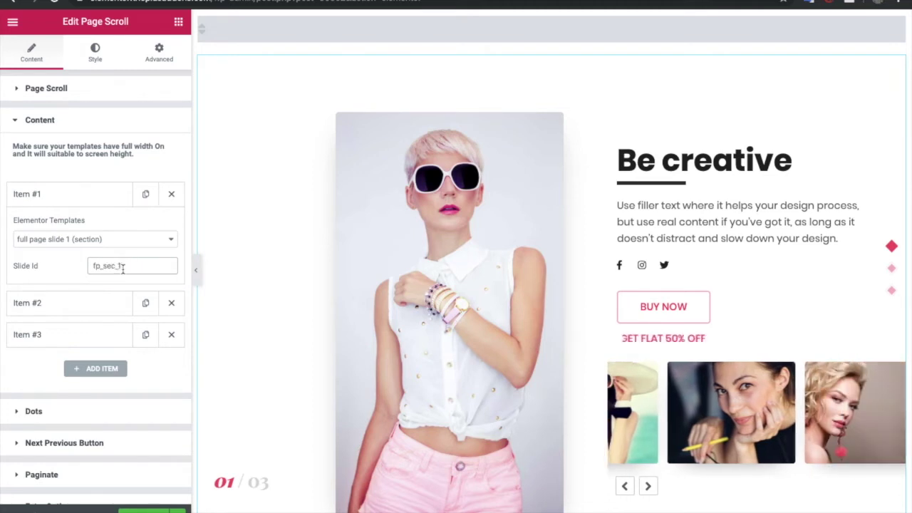
pyautogui.click(288, 31)
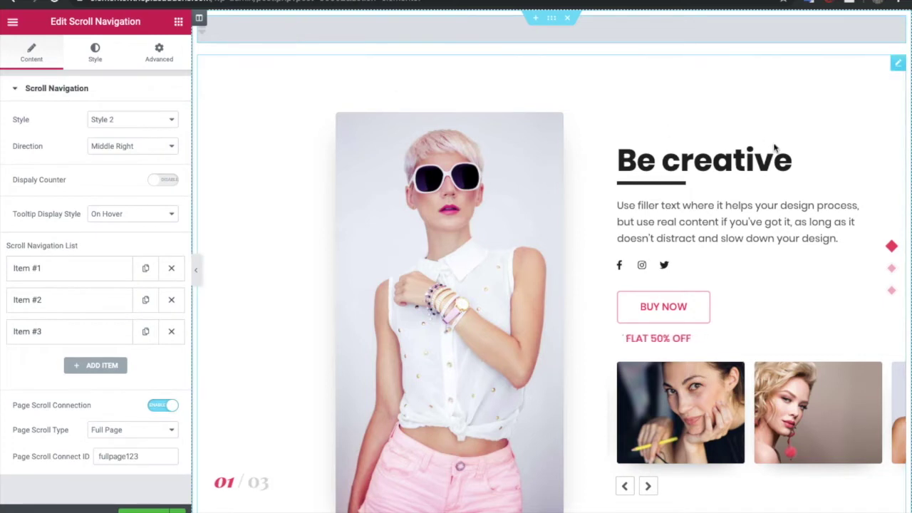
pyautogui.click(847, 100)
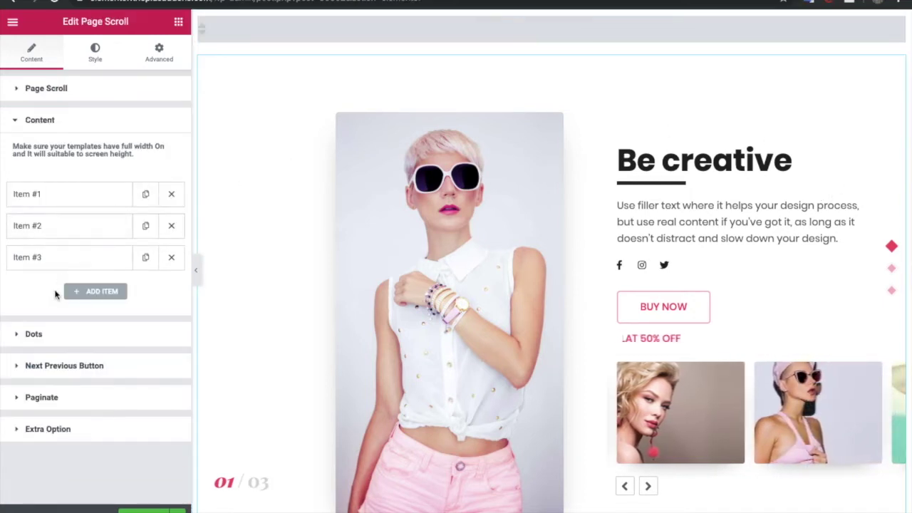
# - Turn on the Page Scroll's Dots toggle in its Dots section
pyautogui.click(55, 342)
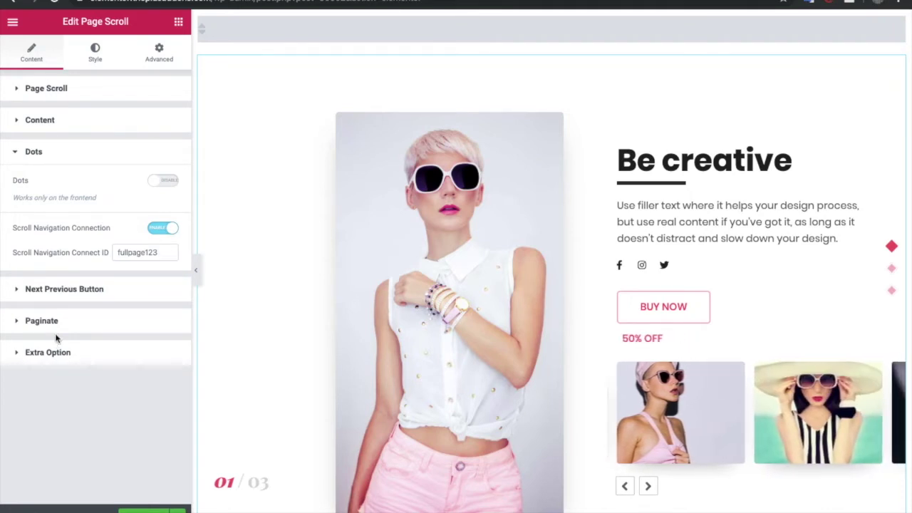
pyautogui.click(103, 122)
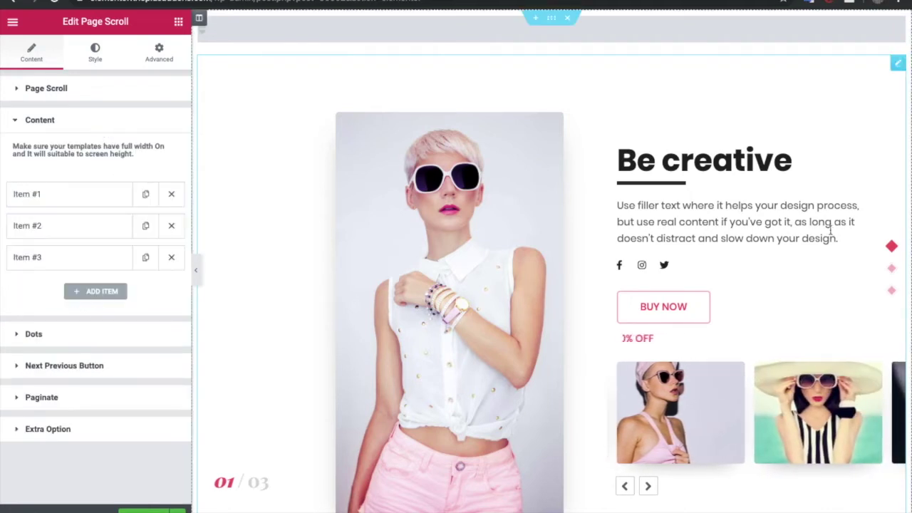
pyautogui.click(133, 339)
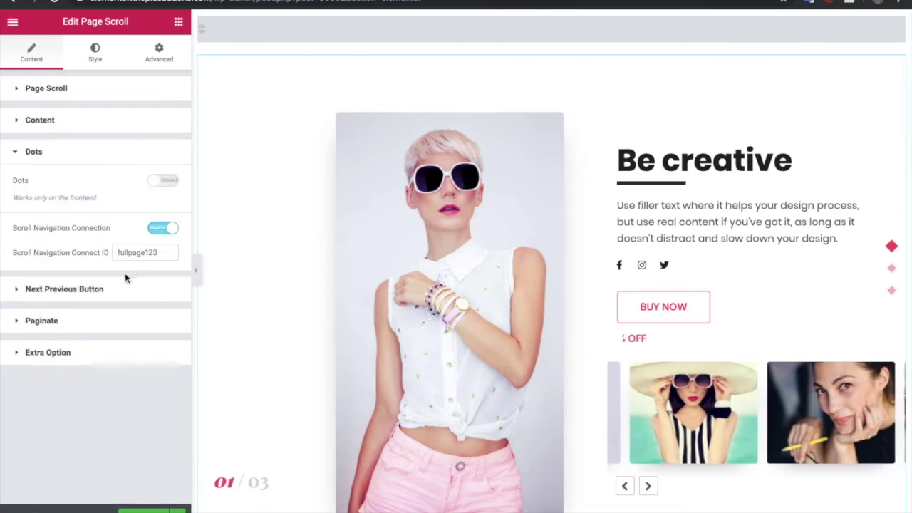
pyautogui.click(157, 183)
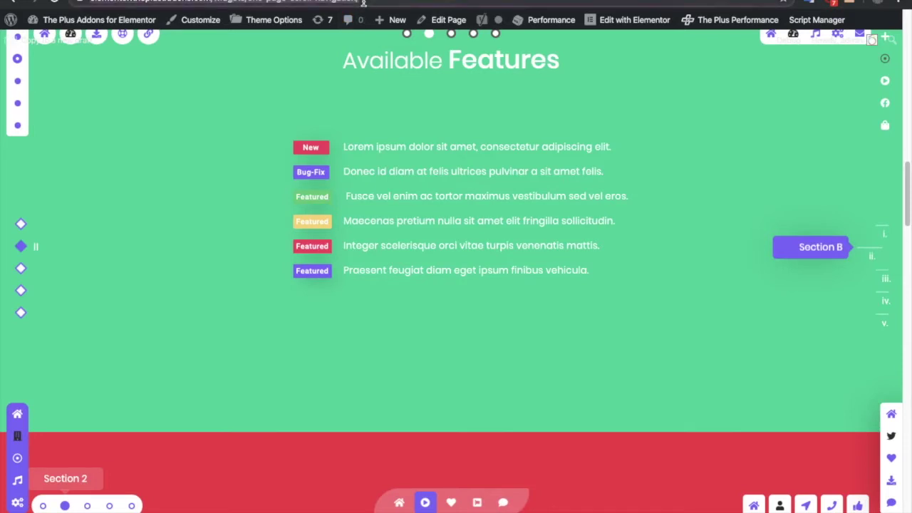
# - Scroll up and down the scroll navigation demo page, then reselect the Page Scroll widget
pyautogui.scroll(2, 460, 209)
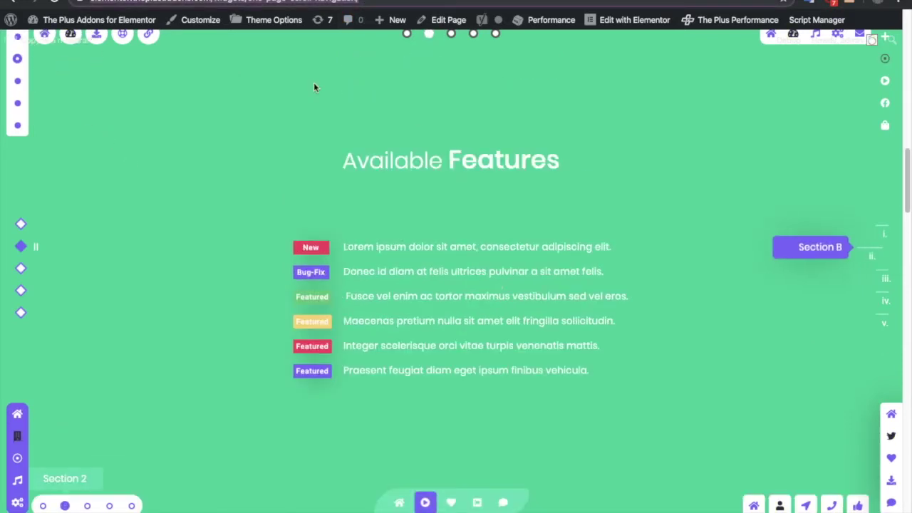
pyautogui.scroll(-2, 891, 414)
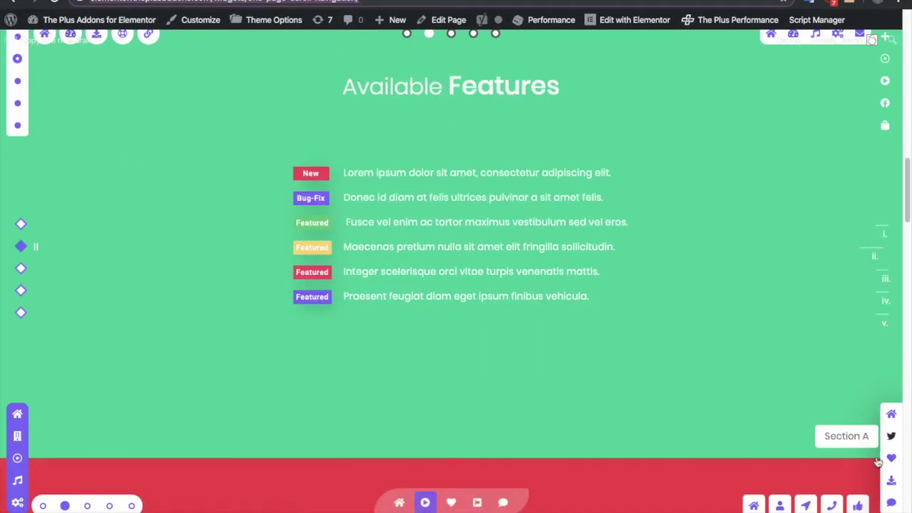
pyautogui.scroll(-2, 150, 426)
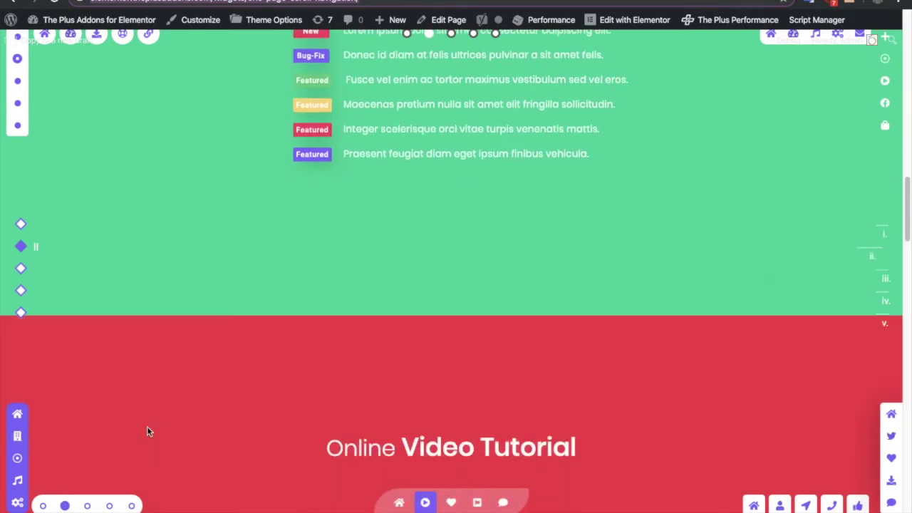
pyautogui.scroll(3, 176, 330)
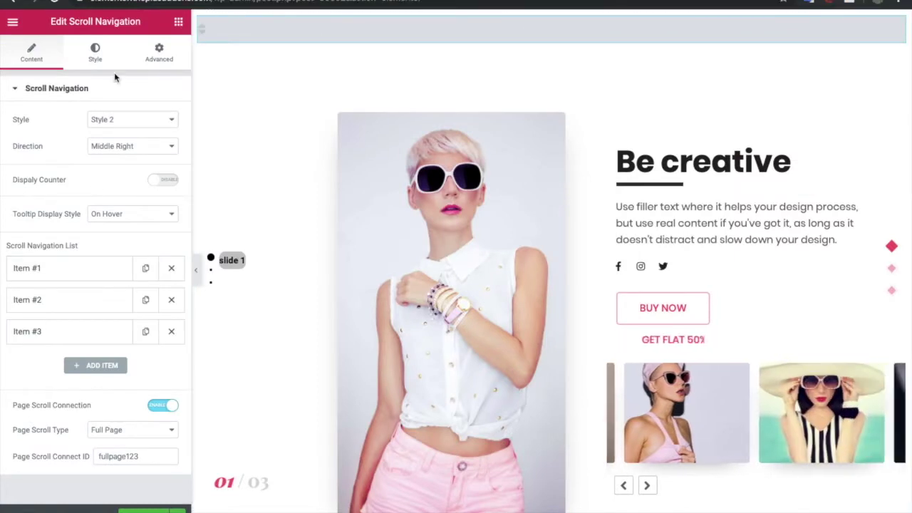
pyautogui.click(275, 107)
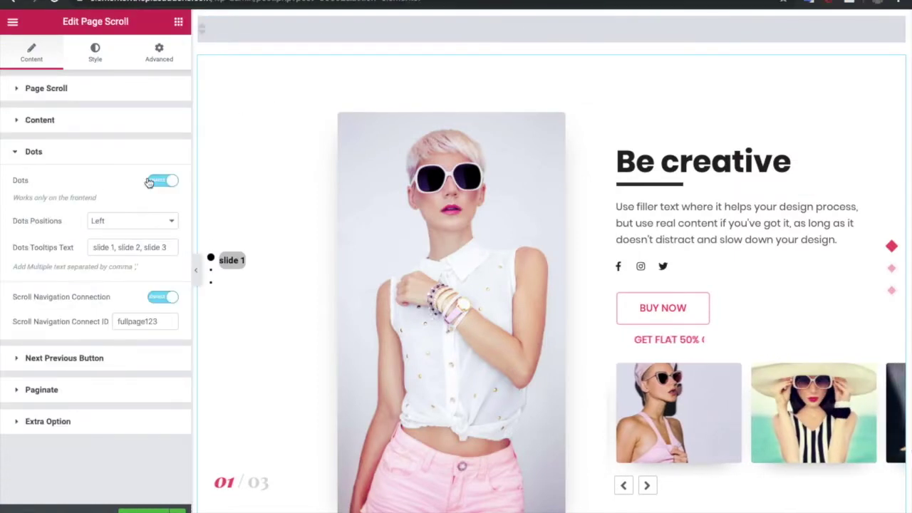
# - Turn the Page Scroll dots off and confirm both widgets share Connect ID fullpage123
pyautogui.click(150, 183)
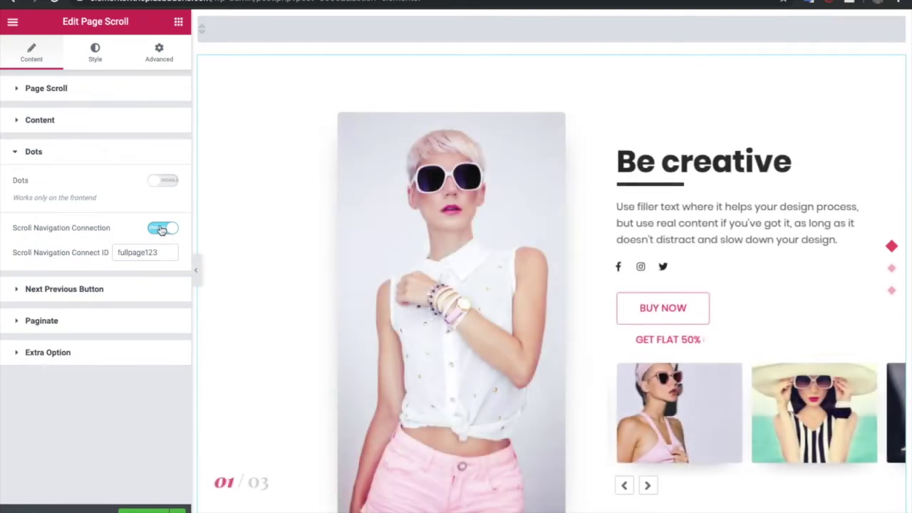
pyautogui.doubleClick(139, 252)
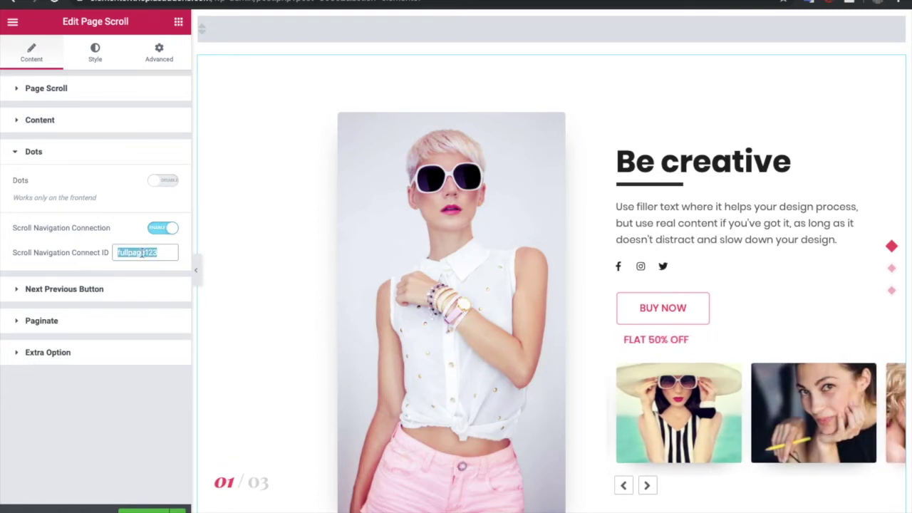
pyautogui.click(306, 36)
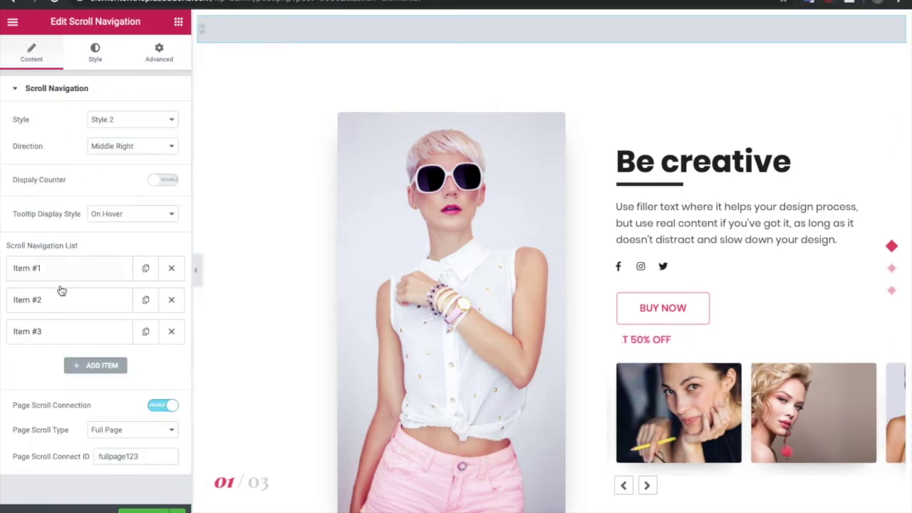
pyautogui.doubleClick(103, 456)
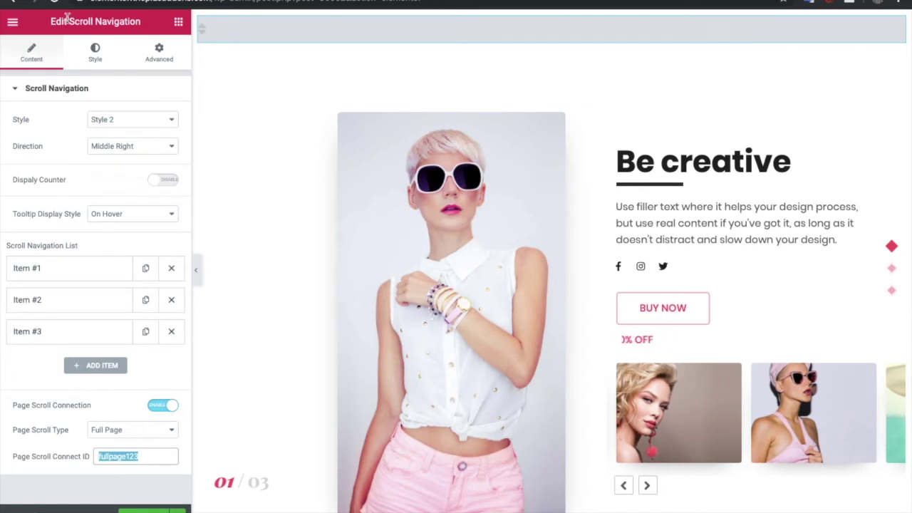
pyautogui.click(256, 64)
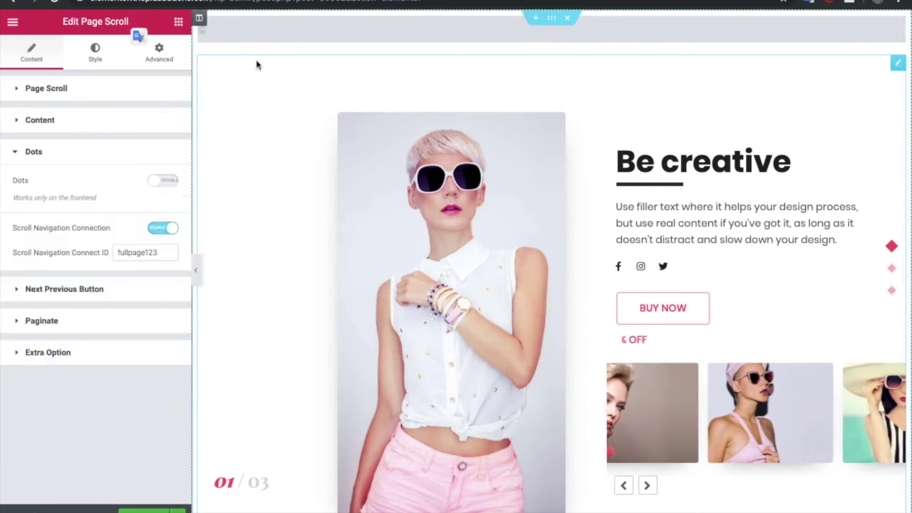
pyautogui.doubleClick(137, 254)
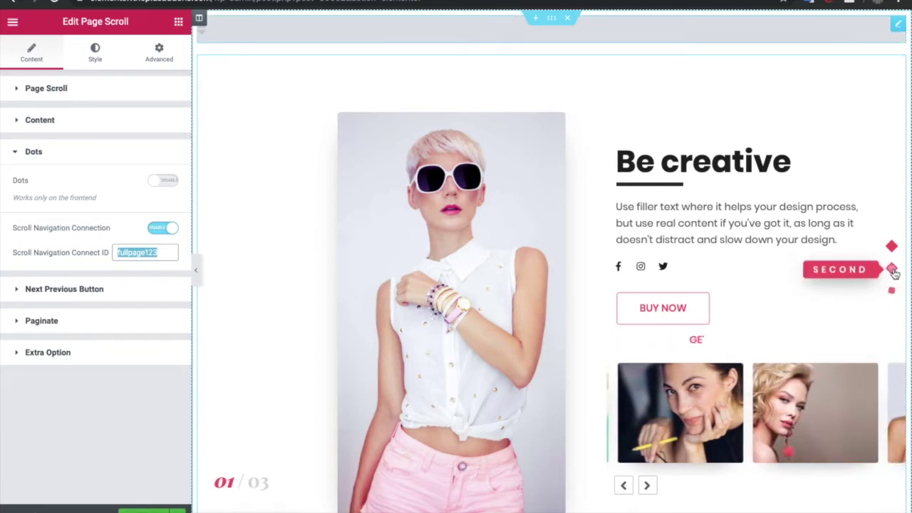
# - Enable the next/previous buttons with Style 1 and preview moving between slides
pyautogui.click(99, 289)
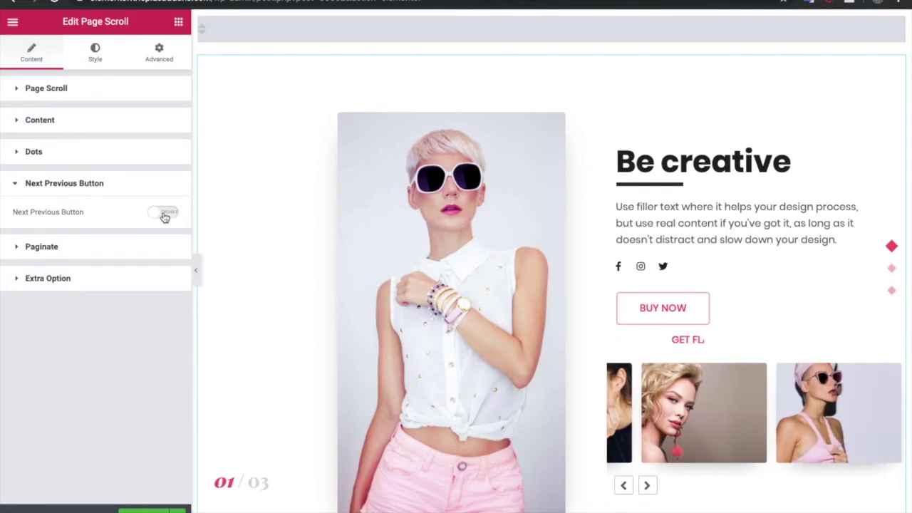
pyautogui.click(163, 213)
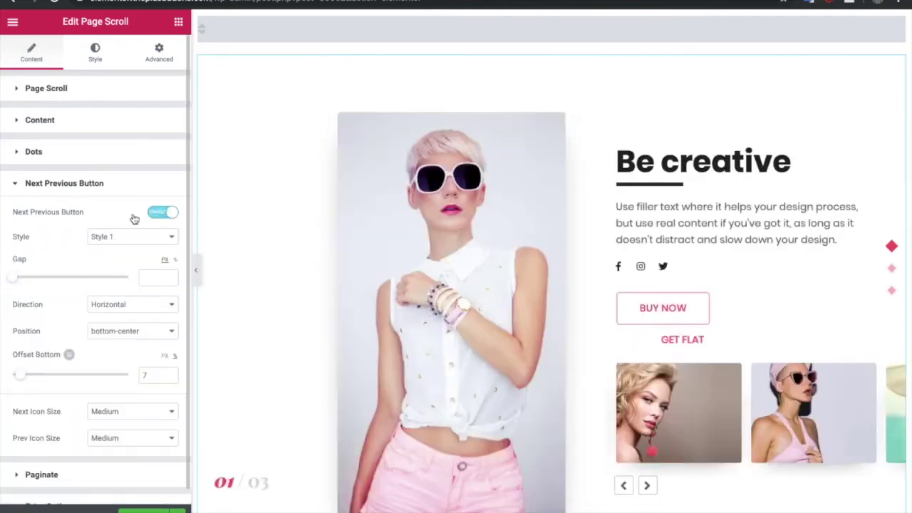
pyautogui.click(125, 236)
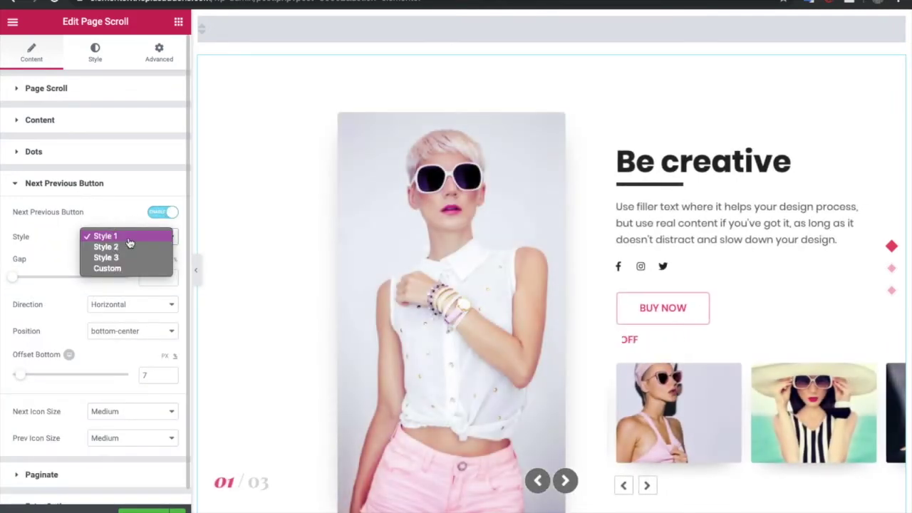
pyautogui.click(129, 241)
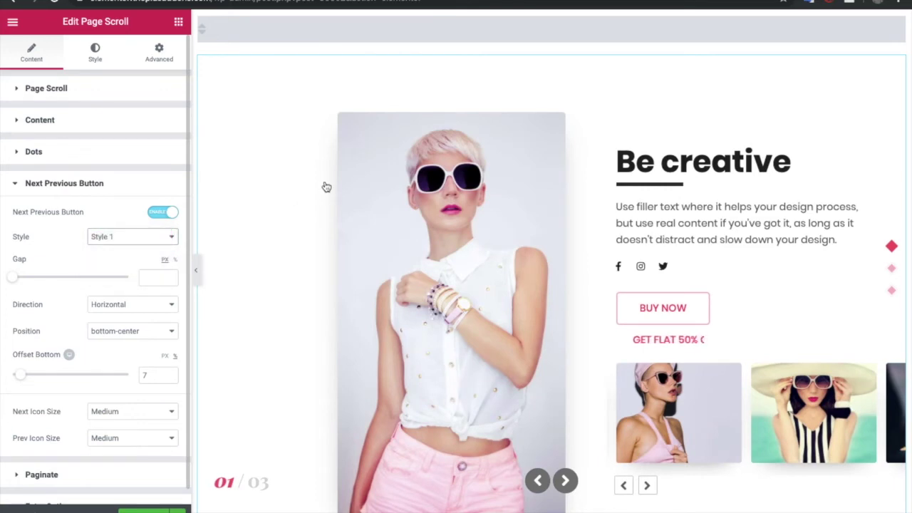
pyautogui.click(563, 481)
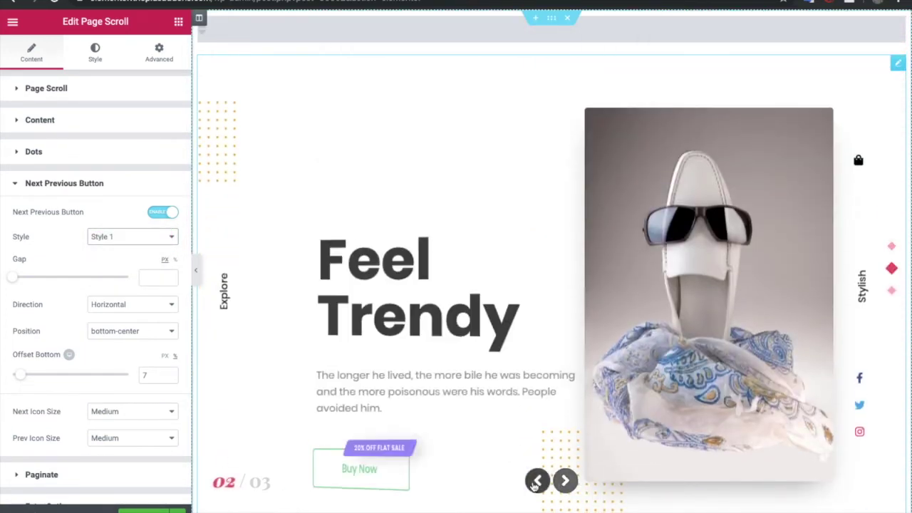
pyautogui.click(537, 481)
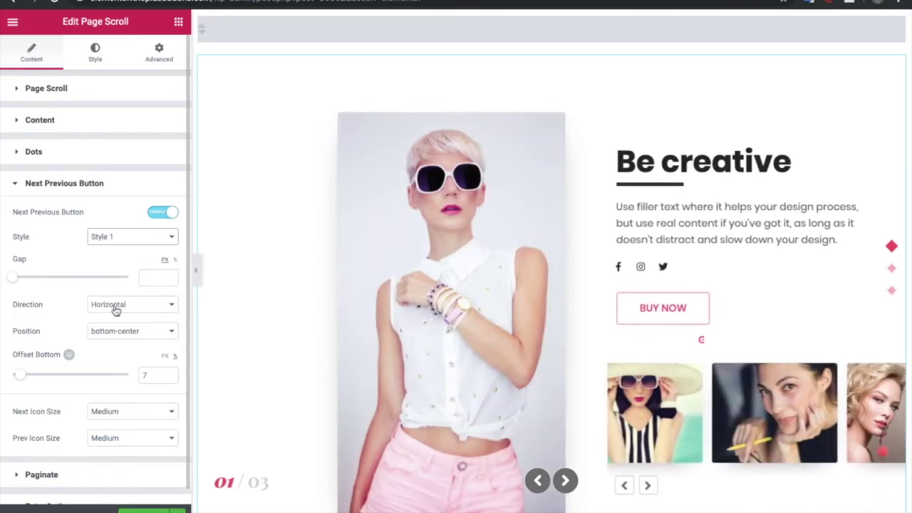
# - Stack the arrow buttons vertically and position them at bottom-right
pyautogui.click(116, 306)
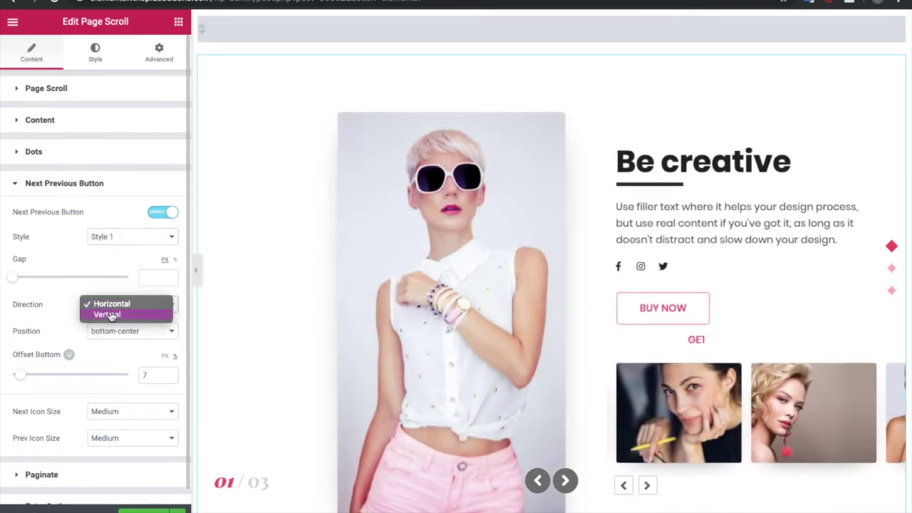
pyautogui.click(110, 315)
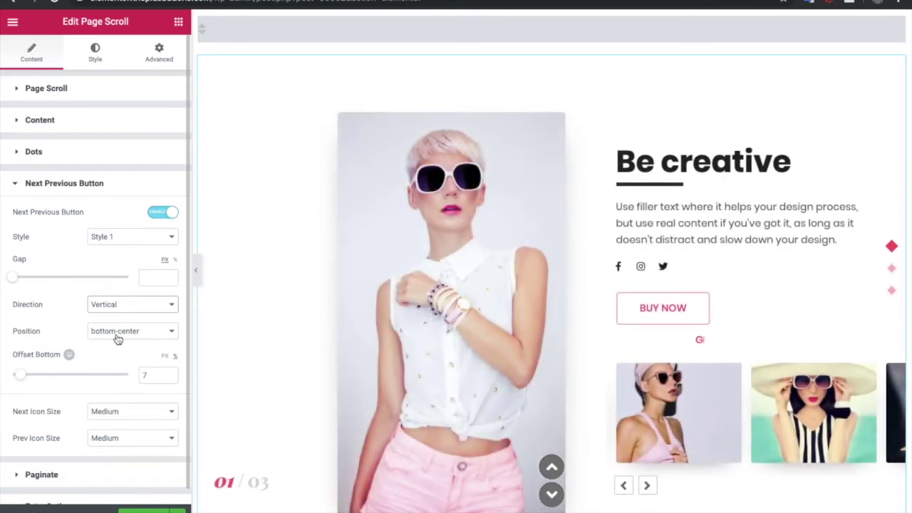
pyautogui.click(118, 337)
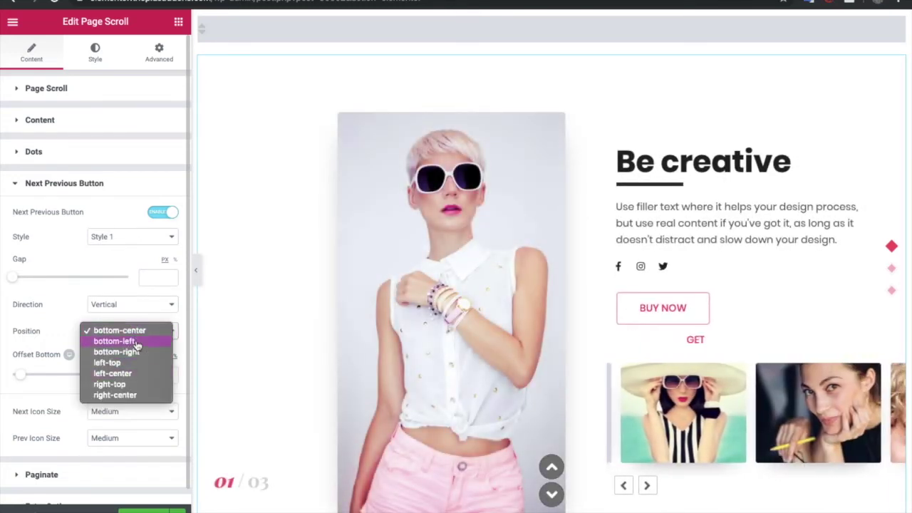
pyautogui.click(134, 352)
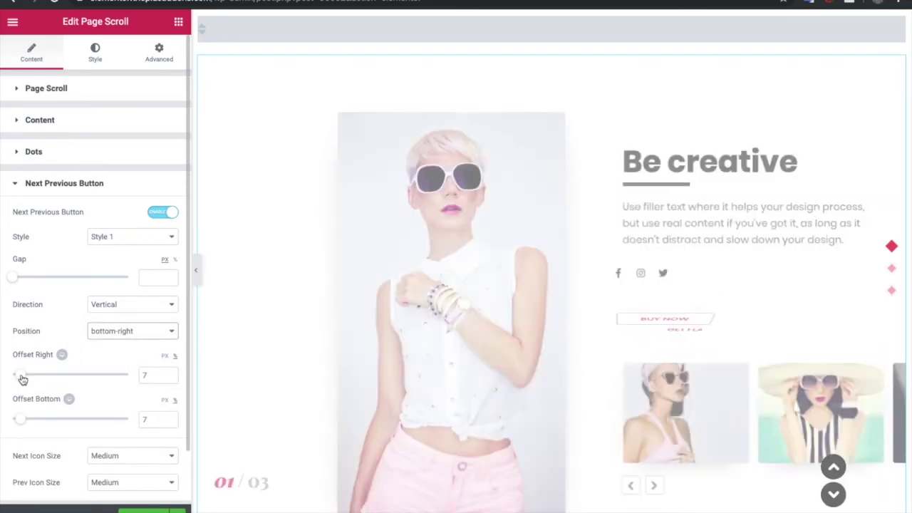
pyautogui.click(62, 356)
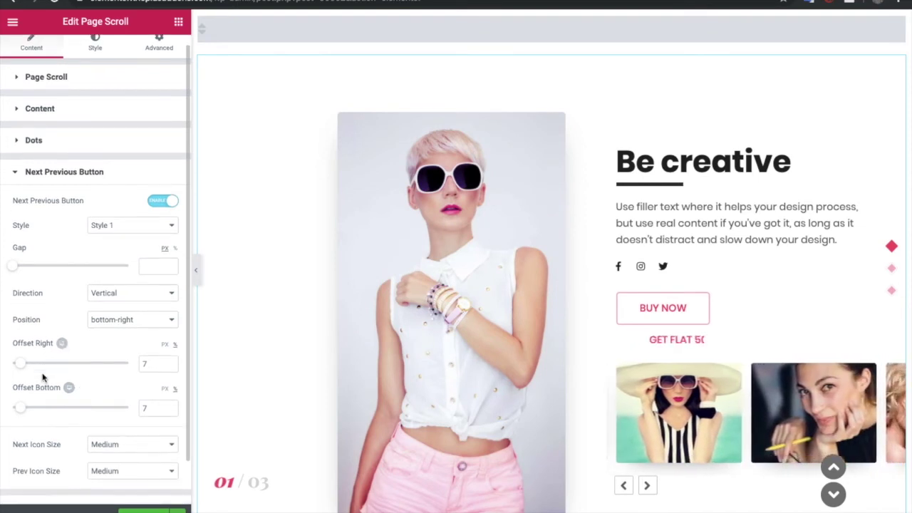
pyautogui.scroll(-1, 44, 381)
# - Keep both next and previous icon sizes at Medium and the button style at Style 1
pyautogui.click(111, 409)
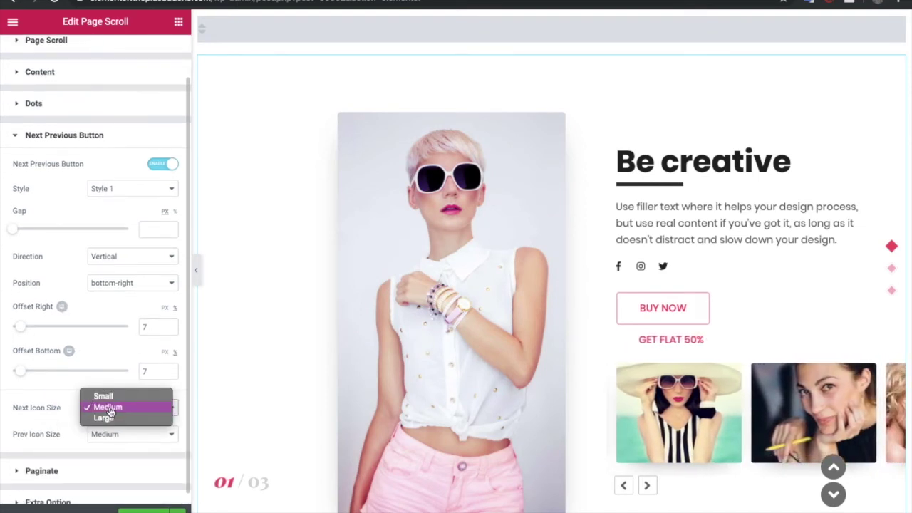
pyautogui.click(108, 408)
pyautogui.click(107, 434)
pyautogui.click(106, 434)
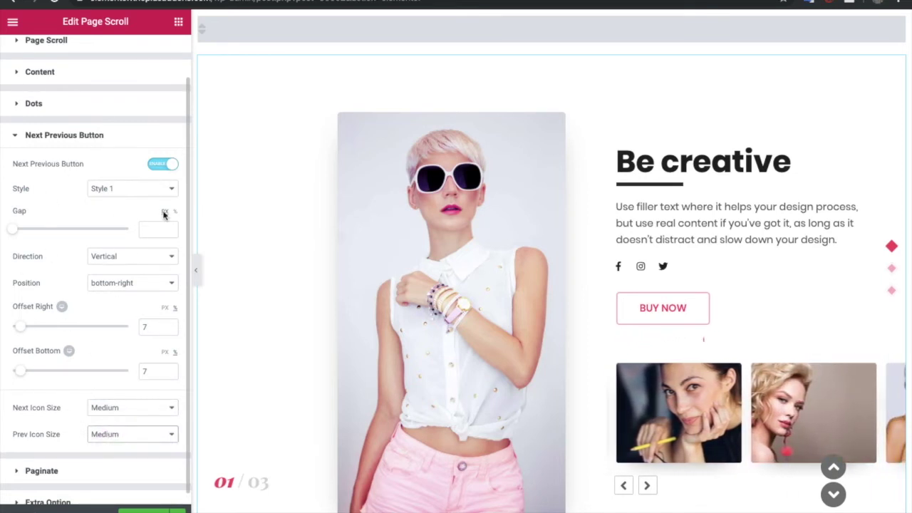
pyautogui.click(131, 189)
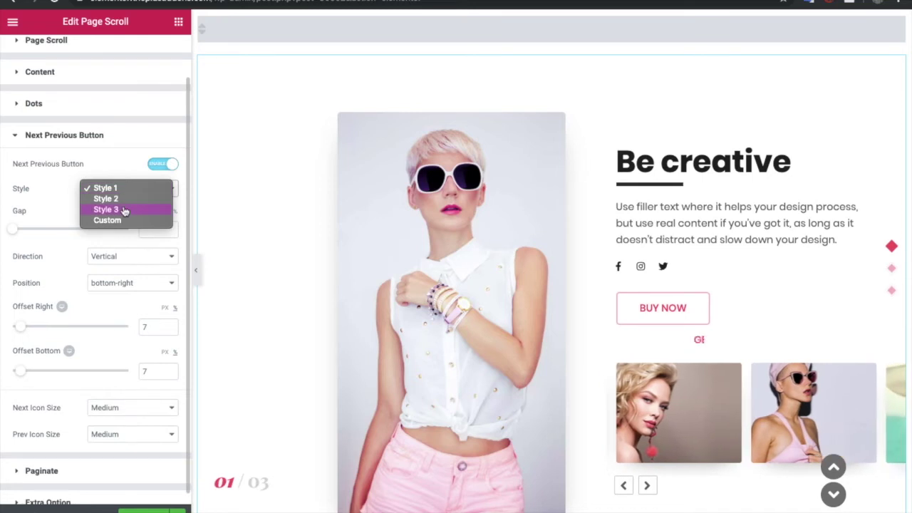
pyautogui.click(120, 188)
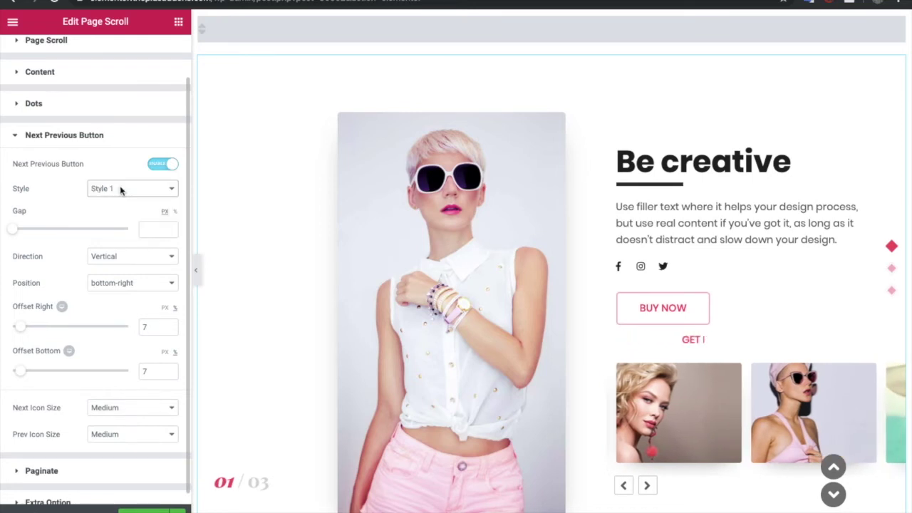
pyautogui.scroll(-1, 59, 460)
# - Change the pagination animation from FadeInDown to RollIn, keeping the position at Bottom Left
pyautogui.click(57, 468)
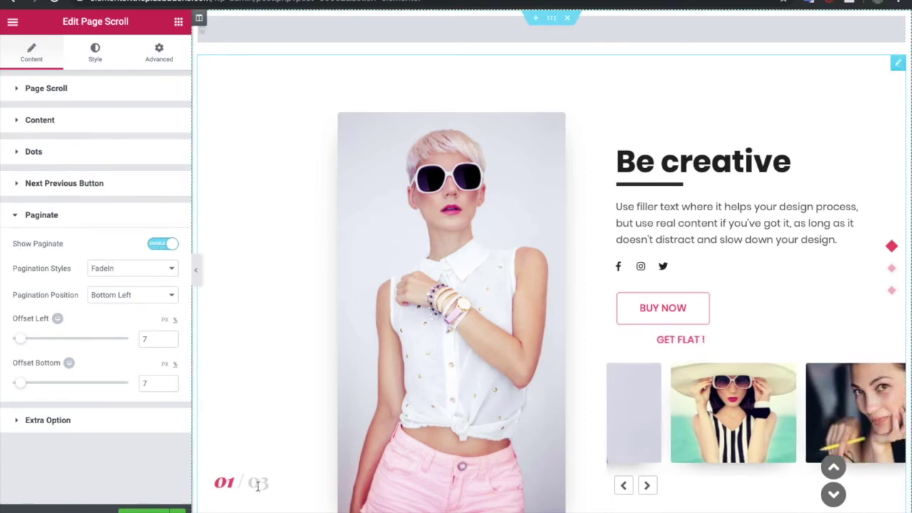
pyautogui.scroll(-1, 242, 296)
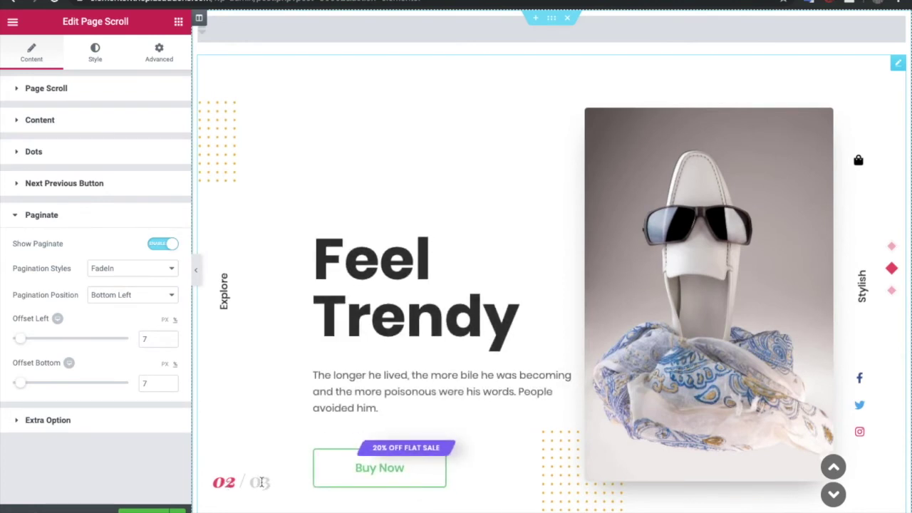
pyautogui.click(97, 269)
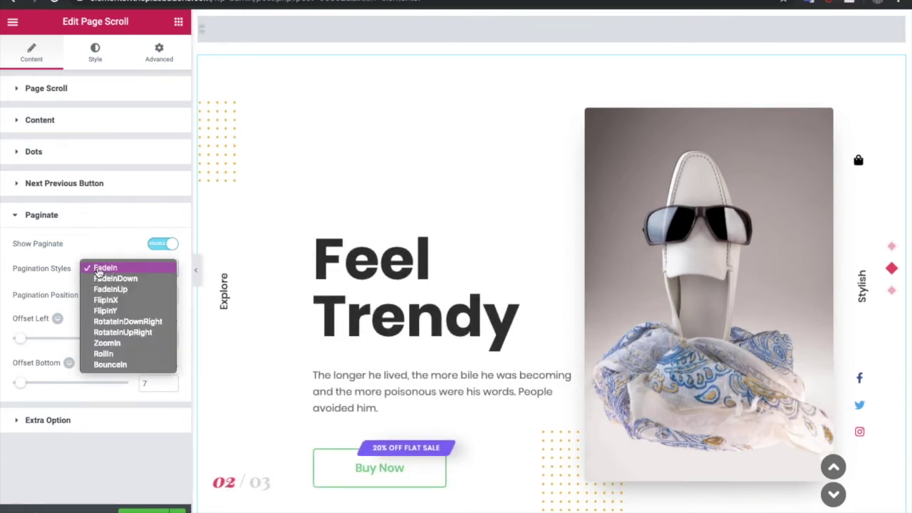
pyautogui.click(108, 278)
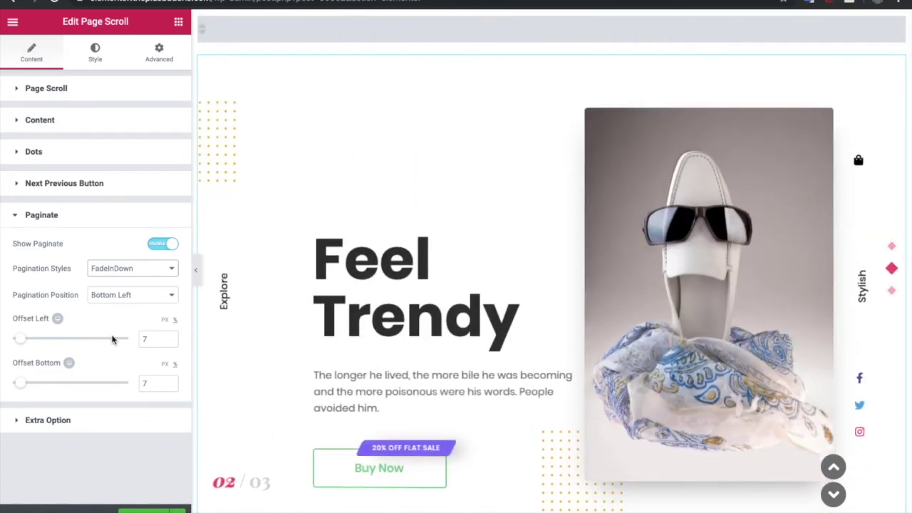
pyautogui.click(128, 271)
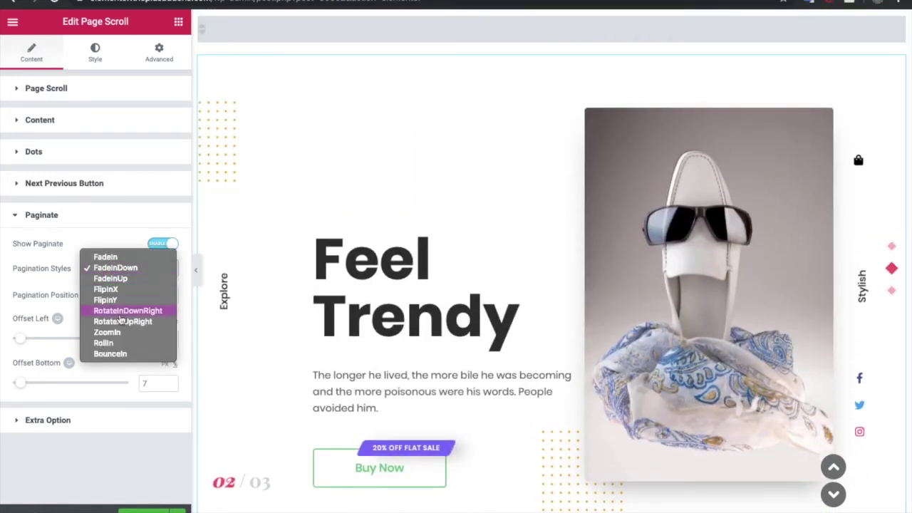
pyautogui.click(116, 344)
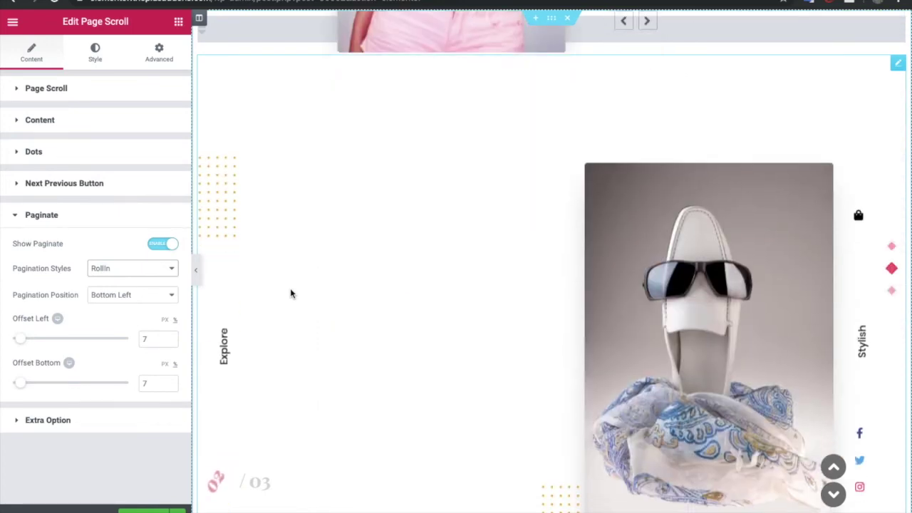
pyautogui.click(109, 296)
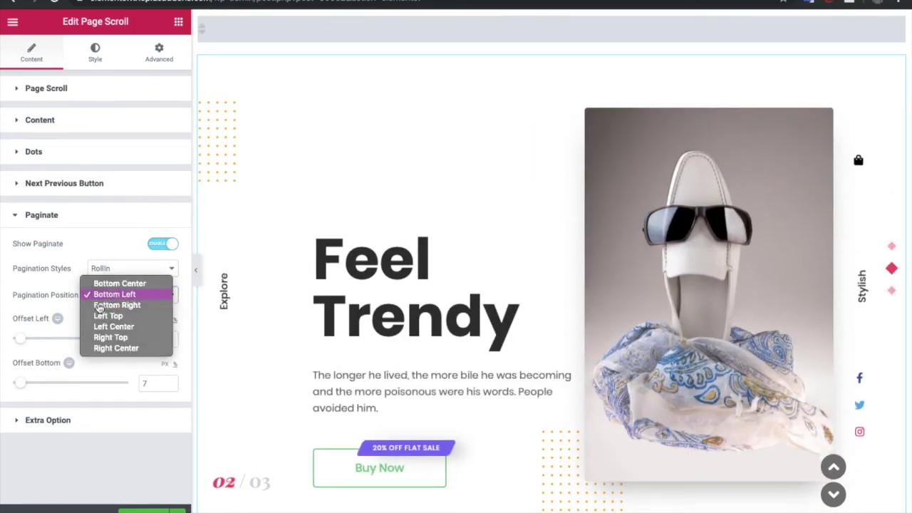
pyautogui.click(111, 295)
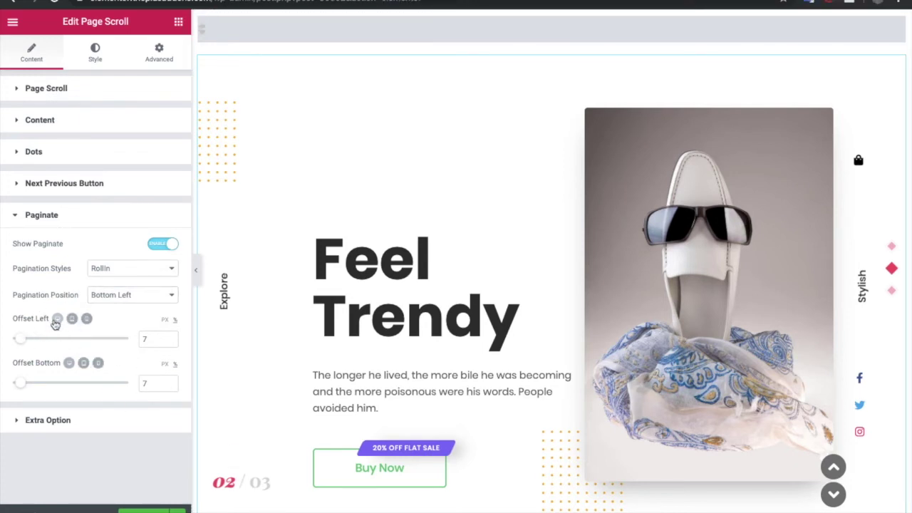
pyautogui.click(68, 427)
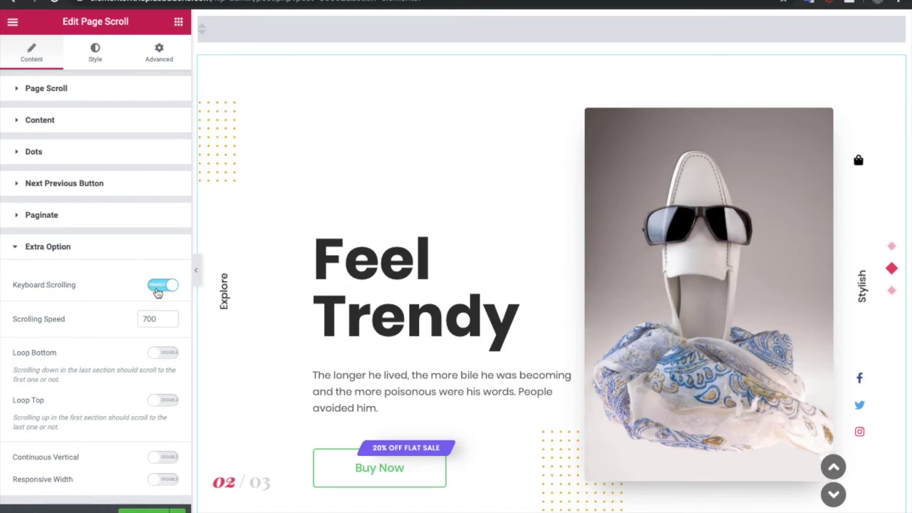
# - Under Extra Option, enable Loop Bottom and leave Responsive Width switched off
pyautogui.click(74, 320)
pyautogui.click(164, 354)
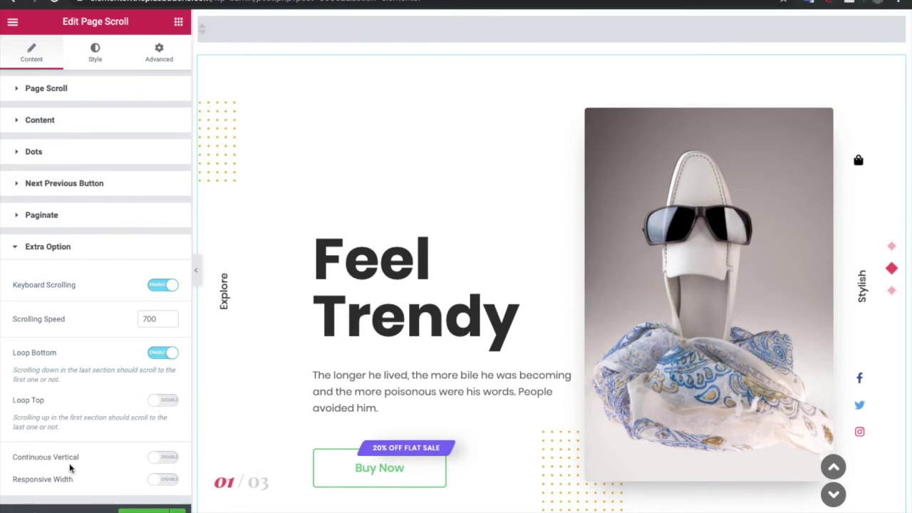
pyautogui.click(159, 479)
pyautogui.scroll(-1, 128, 460)
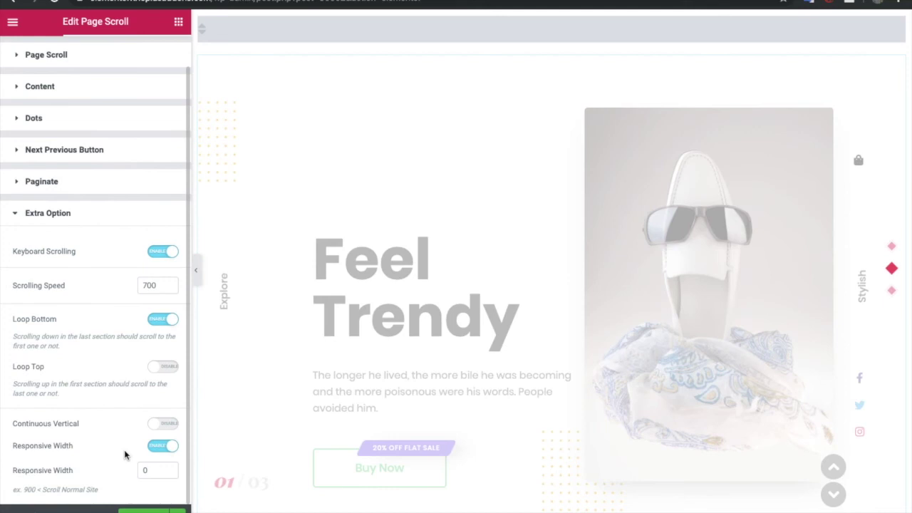
pyautogui.click(168, 446)
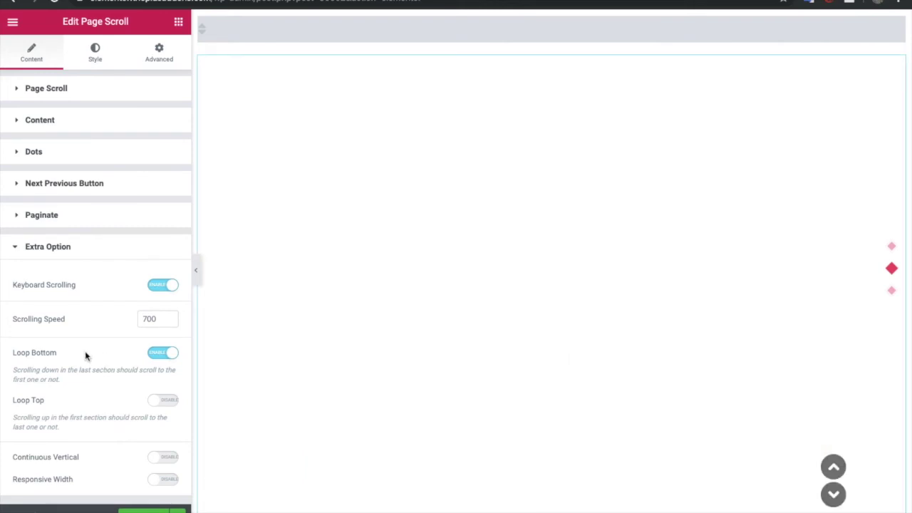
# - In the Style tab, review the Dot Style tooltip settings and the arrow buttons' hover colours, then expand Paginate Style
pyautogui.click(93, 57)
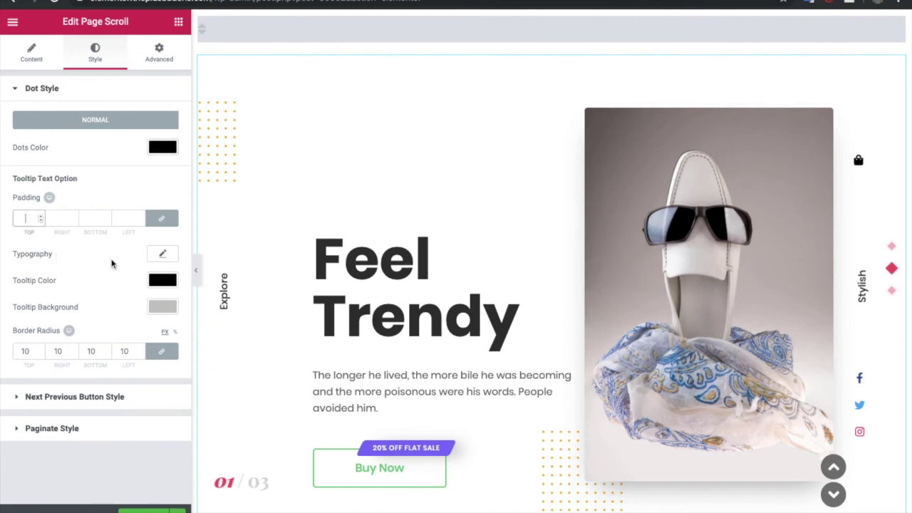
pyautogui.click(159, 257)
pyautogui.click(161, 258)
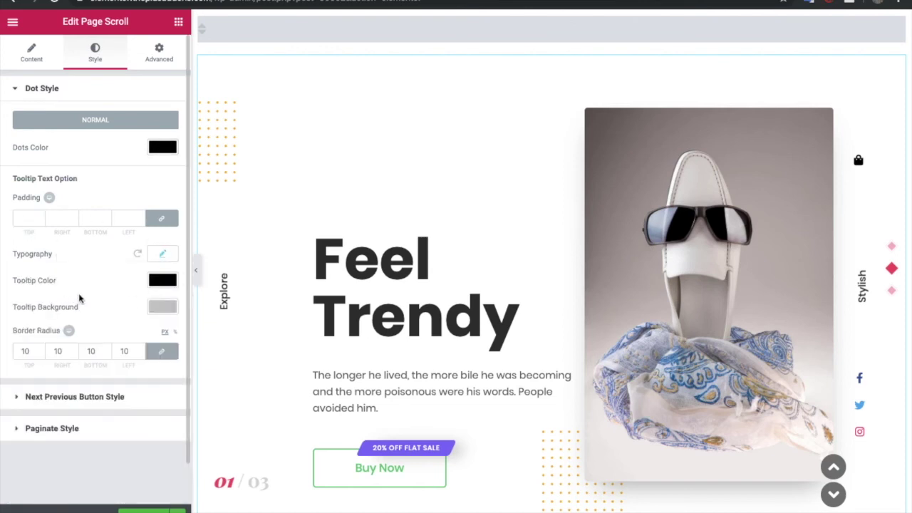
pyautogui.click(26, 351)
pyautogui.click(74, 384)
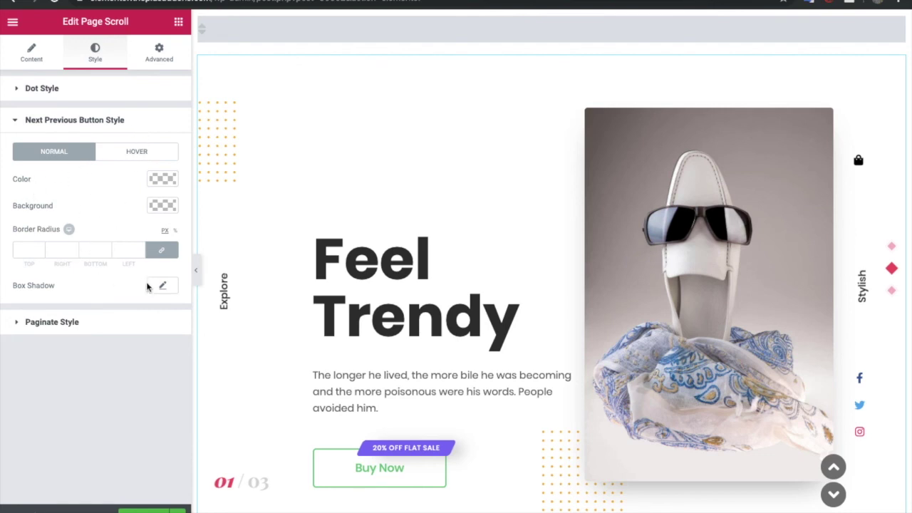
pyautogui.click(126, 155)
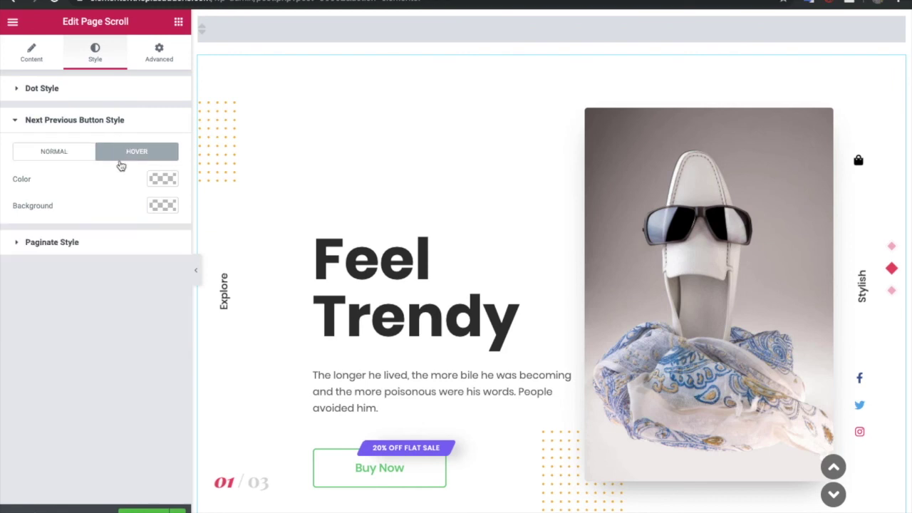
pyautogui.click(94, 246)
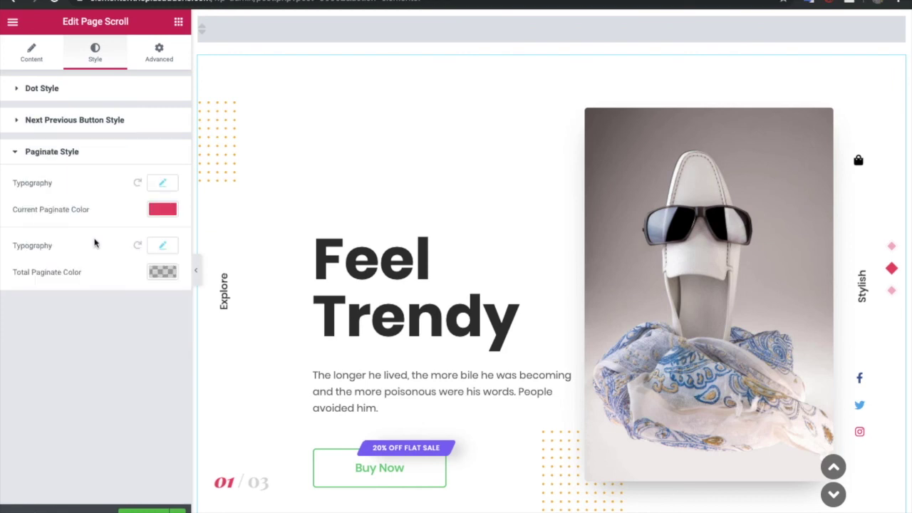
# - Check the current page number typography (Playfair Display 30 px, 900 italic) without changing it
pyautogui.click(164, 185)
pyautogui.click(164, 186)
pyautogui.click(162, 183)
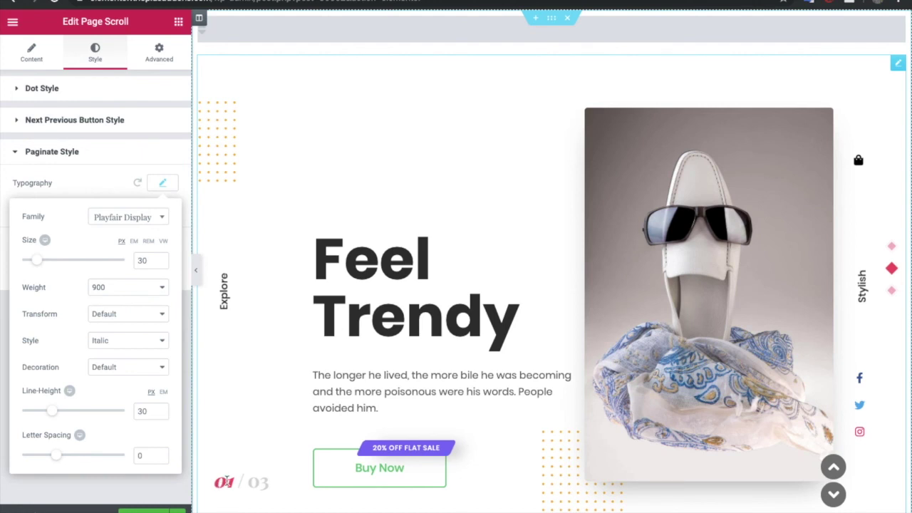
pyautogui.click(166, 184)
pyautogui.click(168, 184)
pyautogui.click(168, 183)
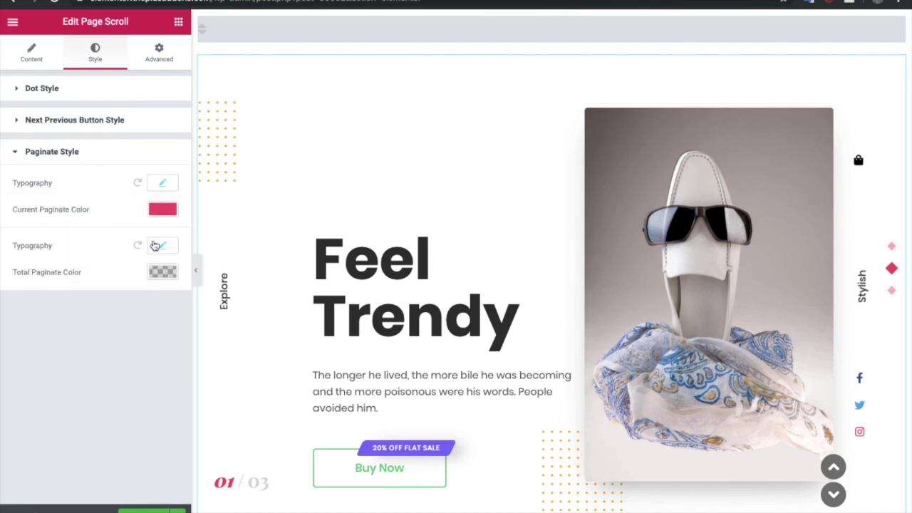
# - Check the current and total page number colours unchanged, then go back to the Content settings
pyautogui.click(157, 211)
pyautogui.click(157, 211)
pyautogui.click(164, 274)
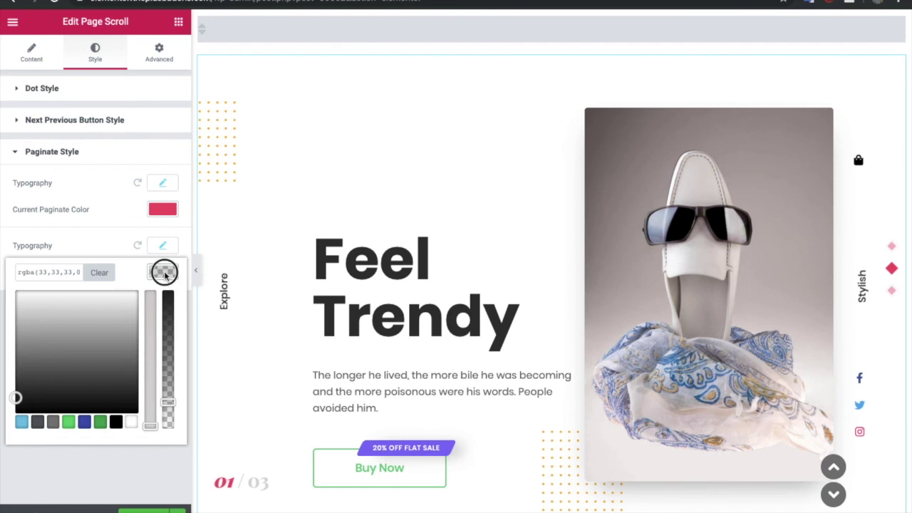
pyautogui.click(163, 272)
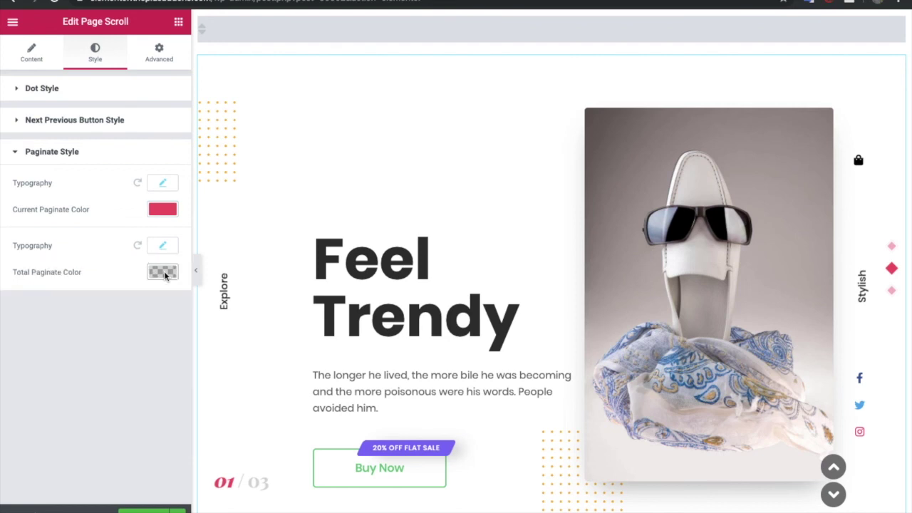
pyautogui.click(32, 60)
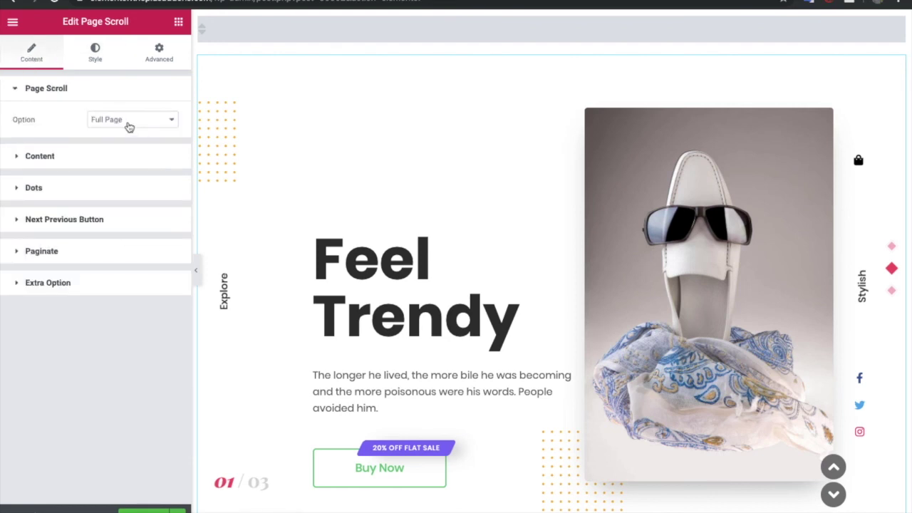